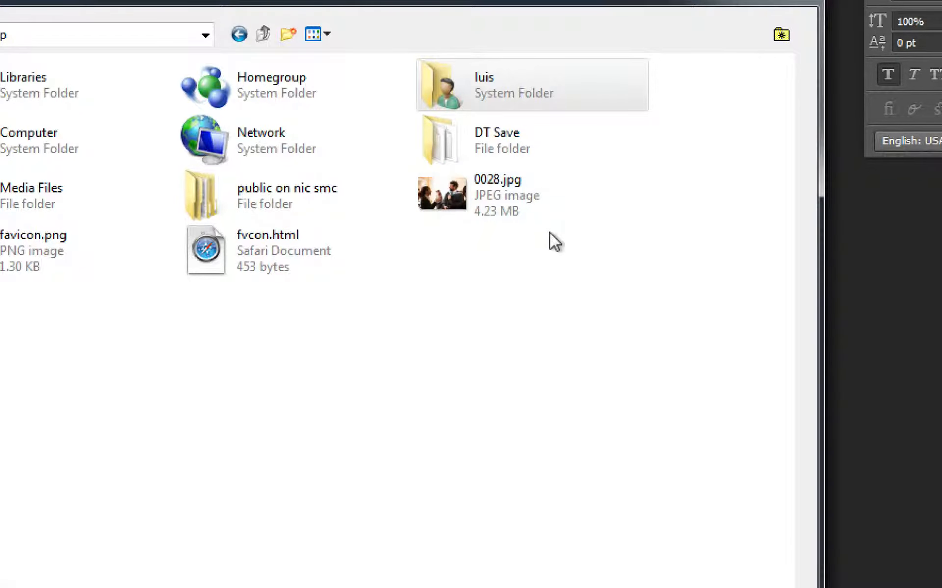
Open 0028.jpg from the Desktop, discarding its embedded color profile.
mouse_move(535, 194)
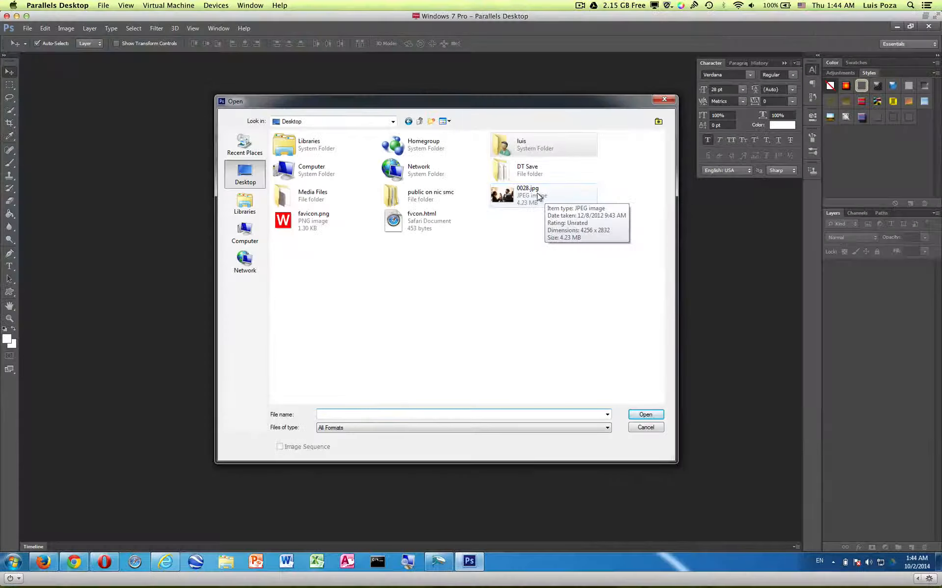
double_click(538, 200)
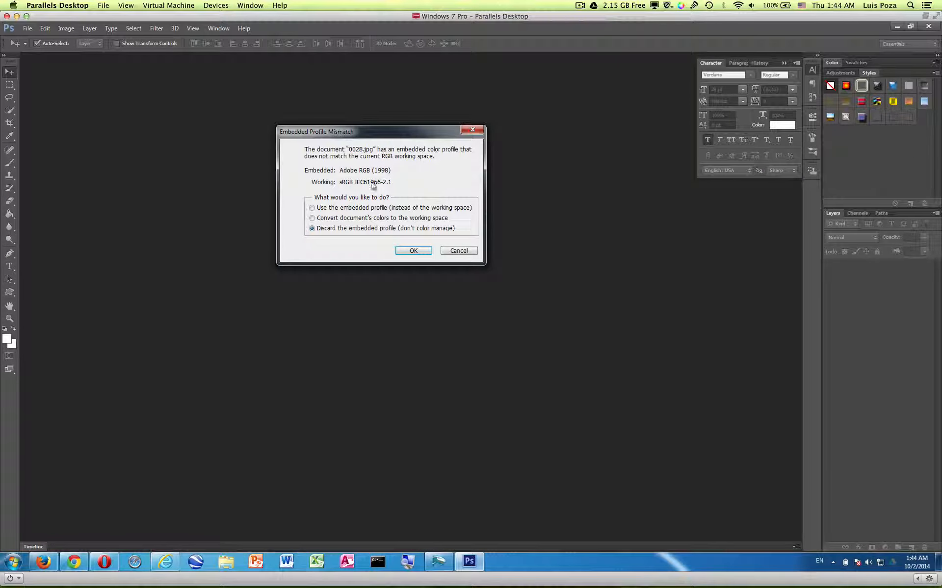
click(412, 251)
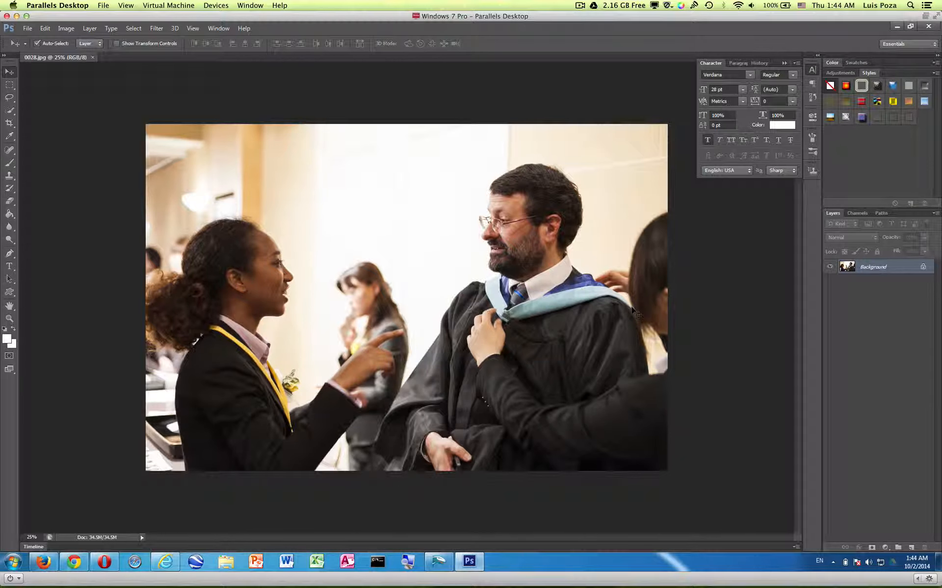
Examine the photo's detail at 100% across the man's face and the women beside him, and return to the whole image.
key(ctrl+1)
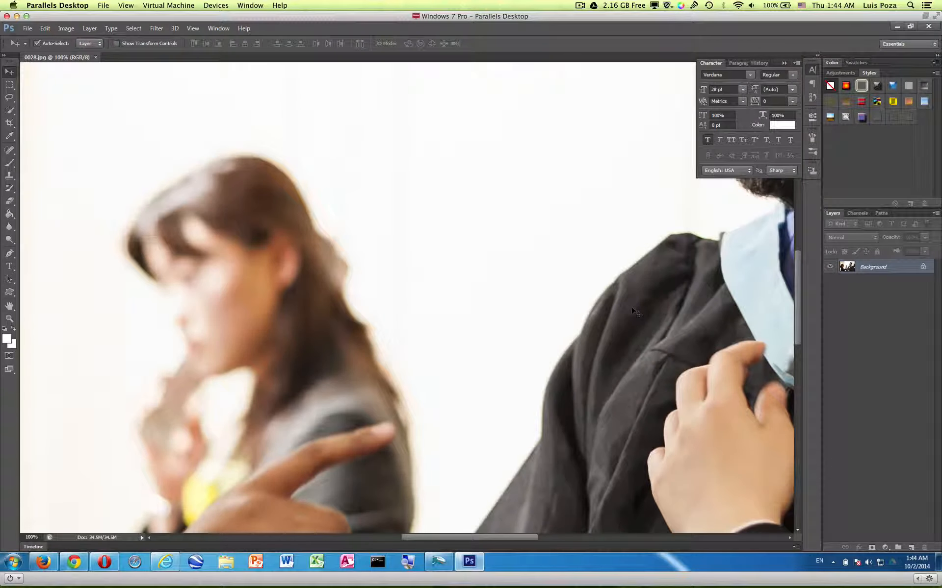
scroll(633, 311, right, 10)
scroll(633, 311, up, 5)
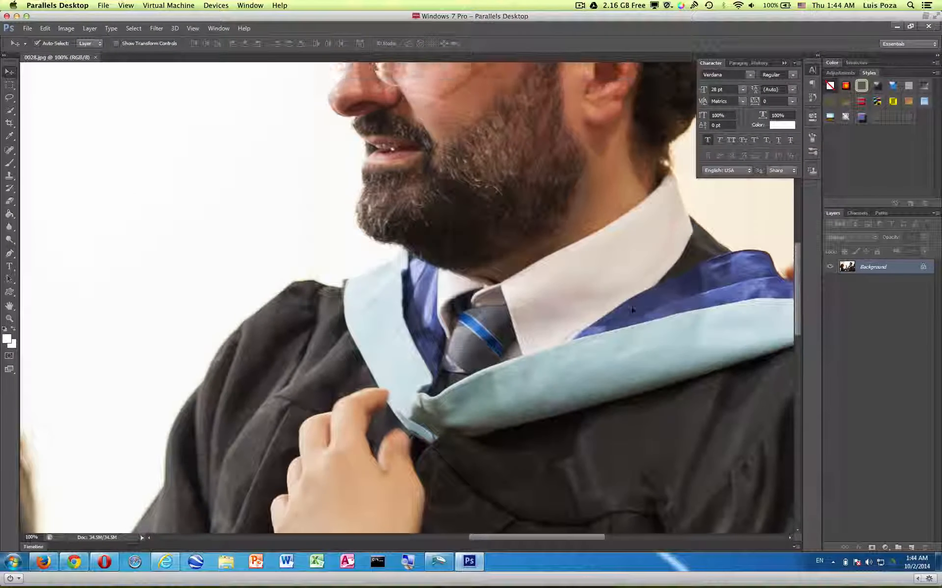
scroll(633, 311, up, 4)
scroll(633, 311, left, 2)
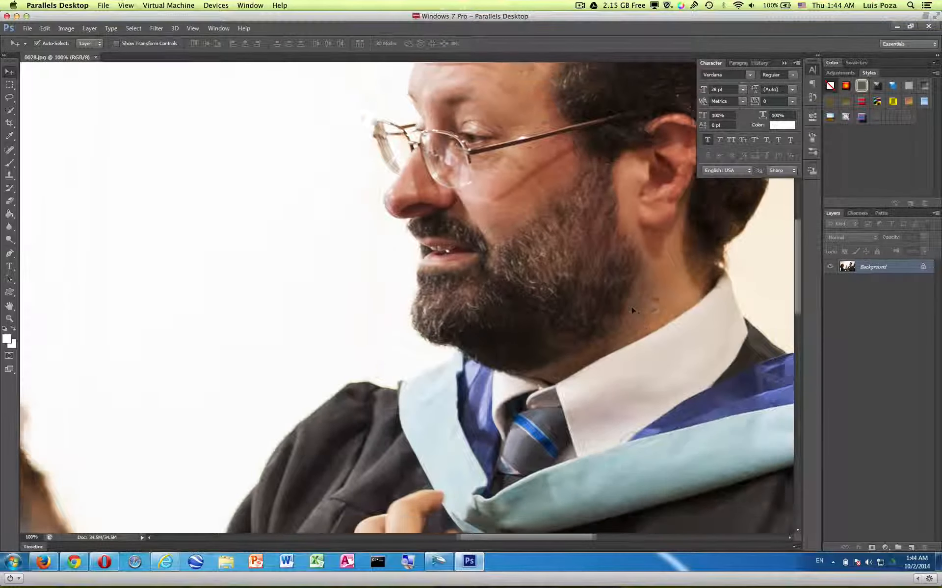
scroll(632, 309, left, 10)
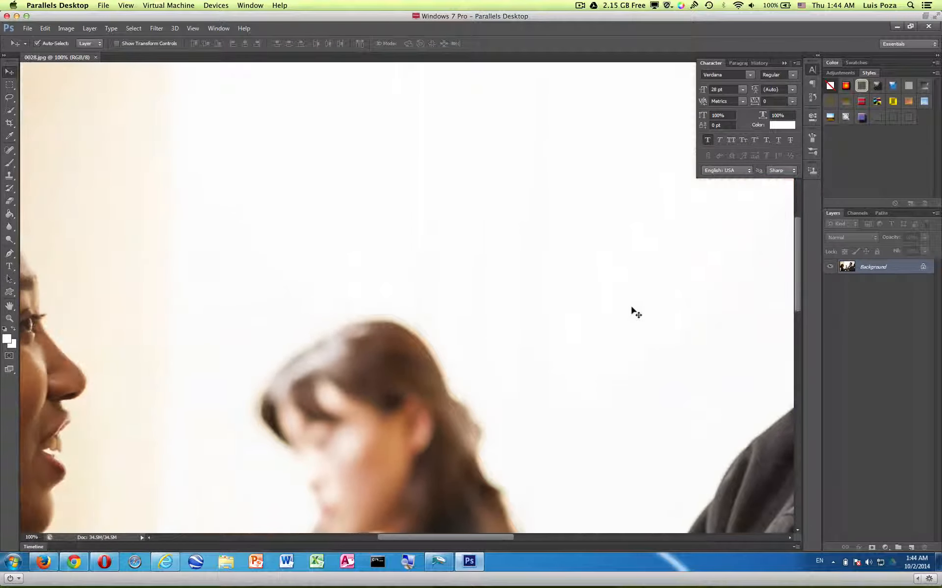
scroll(632, 309, left, 5)
scroll(632, 309, right, 15)
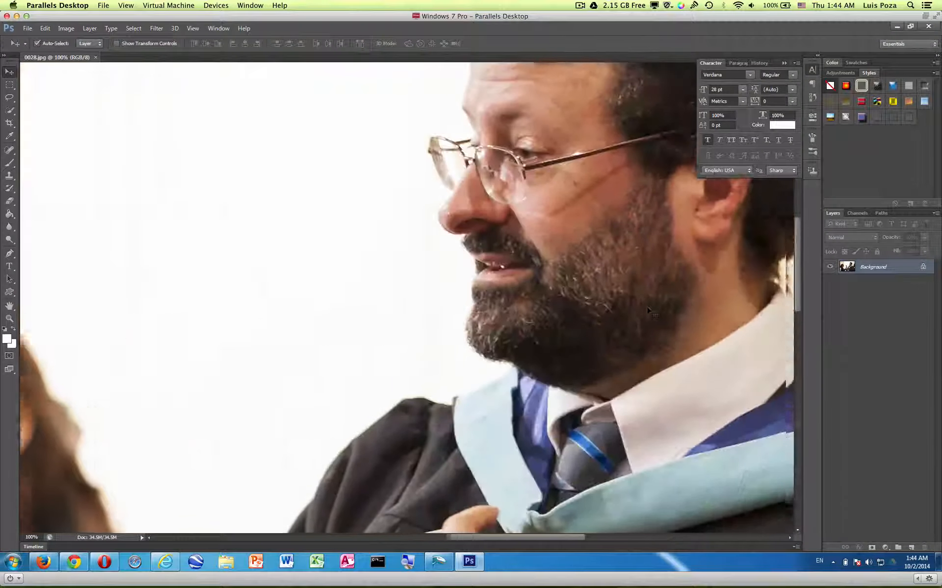
scroll(632, 312, right, 2)
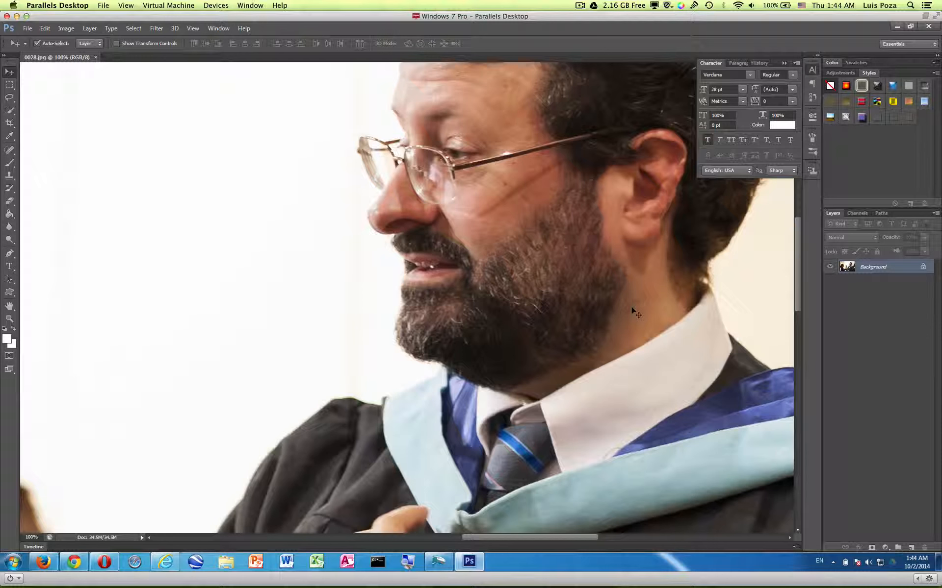
key(ctrl+0)
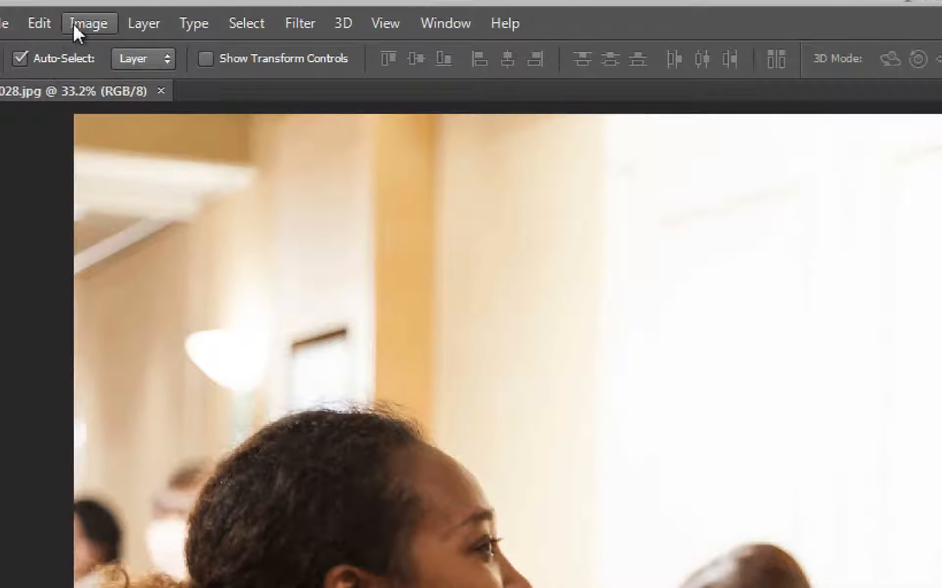
Start a Shadows/Highlights adjustment on the photo and try strong amounts of 88% for shadows and 68% for highlights.
click(61, 28)
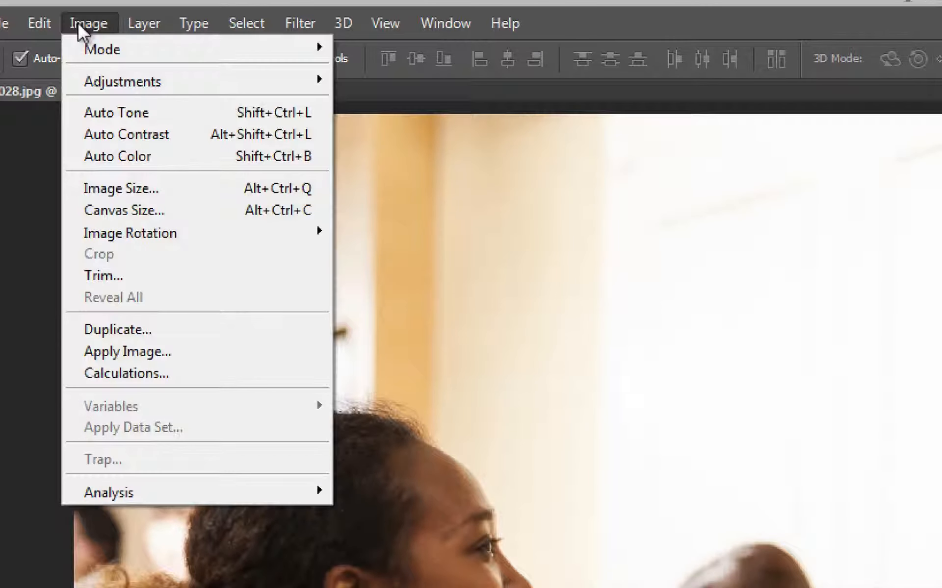
mouse_move(140, 72)
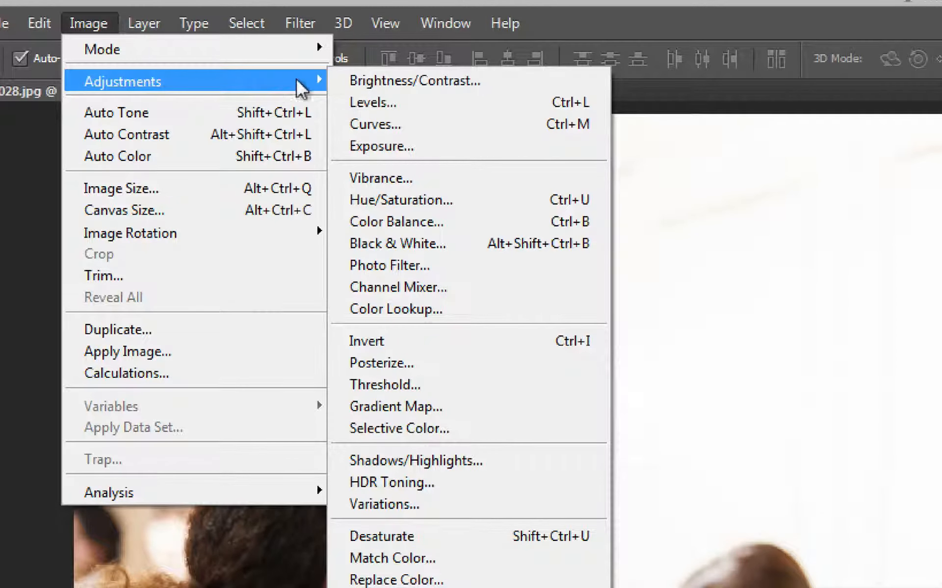
click(426, 461)
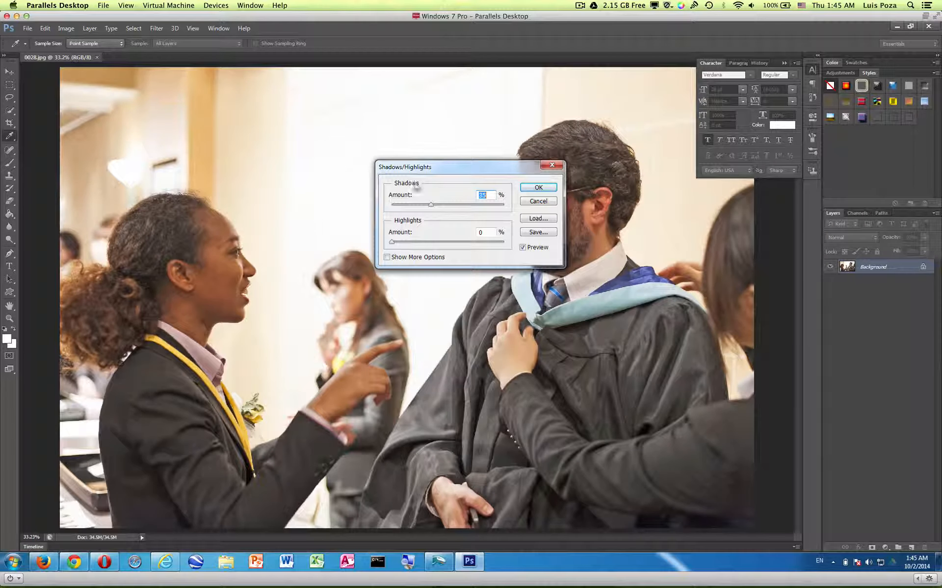
drag(426, 170, 370, 115)
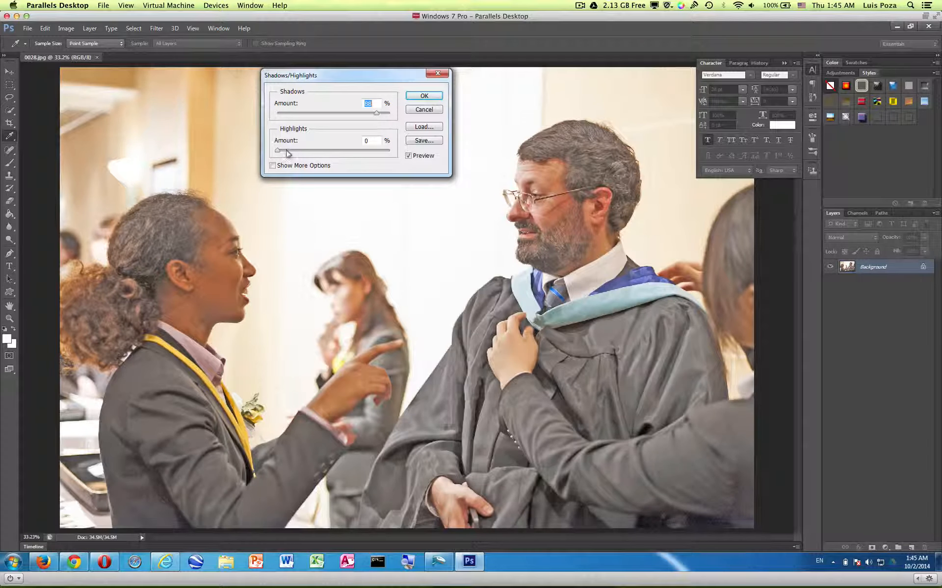
drag(286, 152, 347, 153)
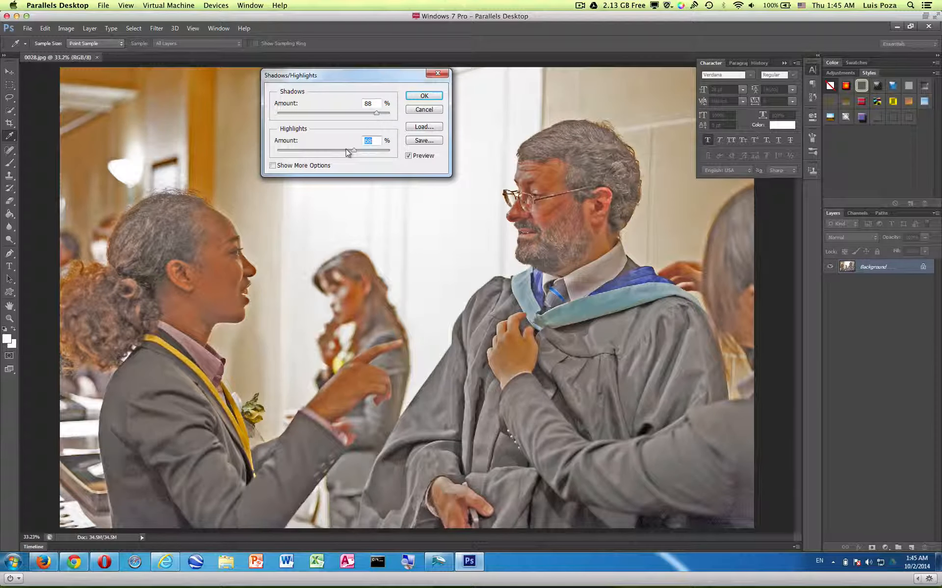
drag(348, 152, 277, 152)
Apply the Shadows/Highlights adjustment with shadows at 20% and highlights at 5%.
drag(281, 114, 291, 115)
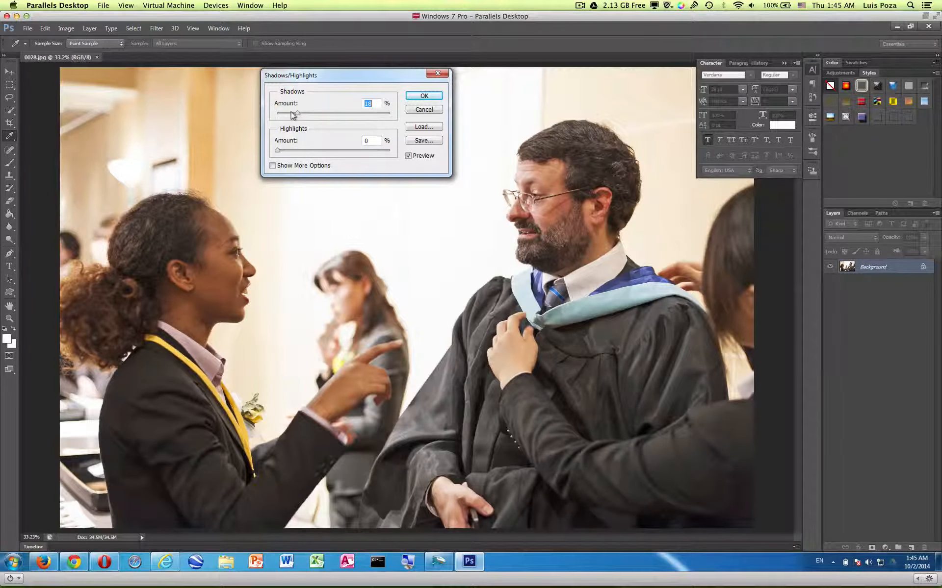
drag(293, 115, 292, 115)
drag(278, 150, 277, 153)
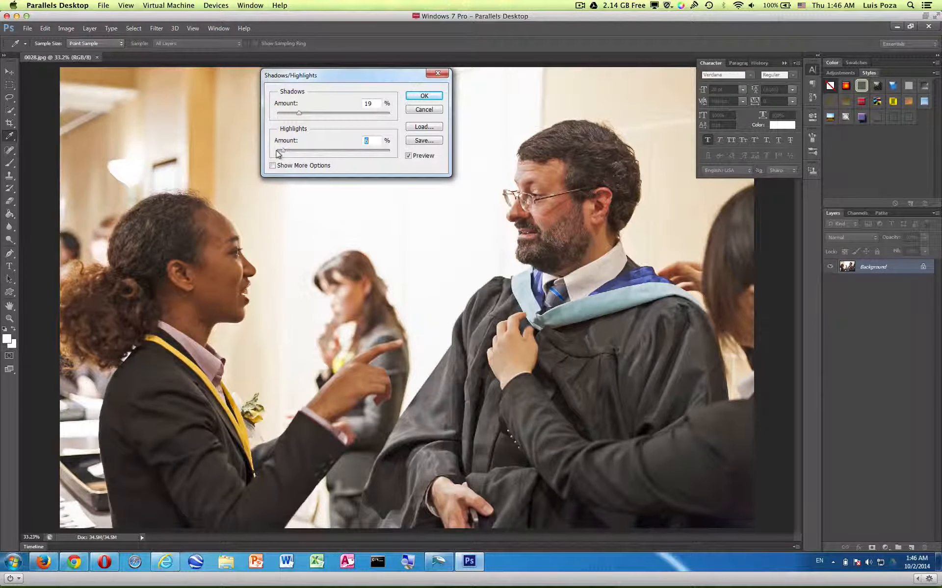
click(372, 103)
key(Up)
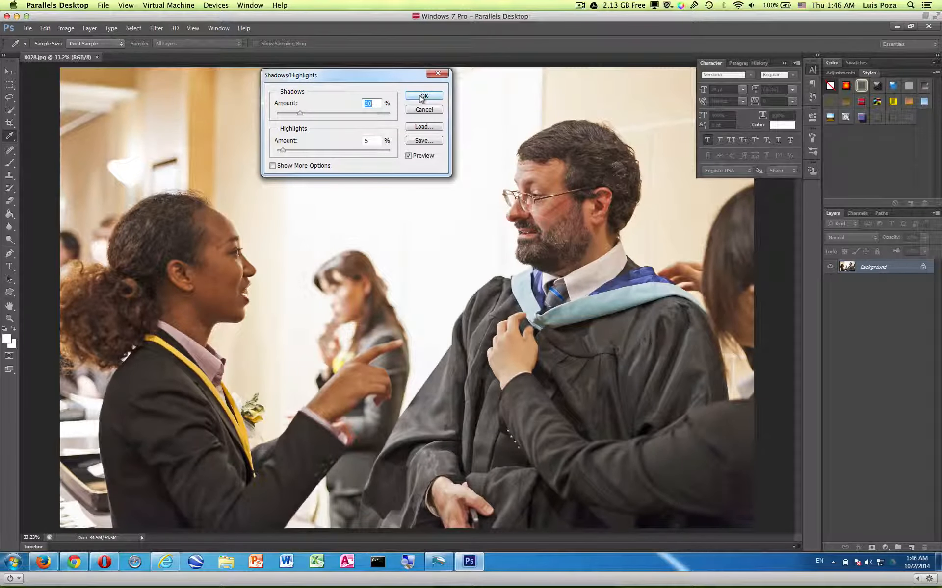
click(423, 95)
key(v)
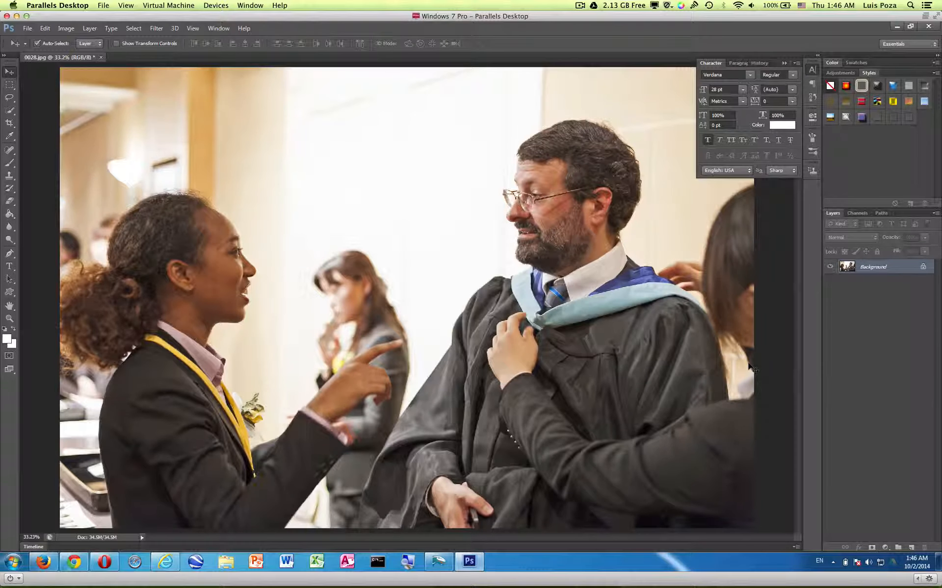
Compare the photo with and without the Shadows/Highlights adjustment by repeatedly undoing and redoing it, ending with it applied.
key(ctrl+z)
key(ctrl+z)
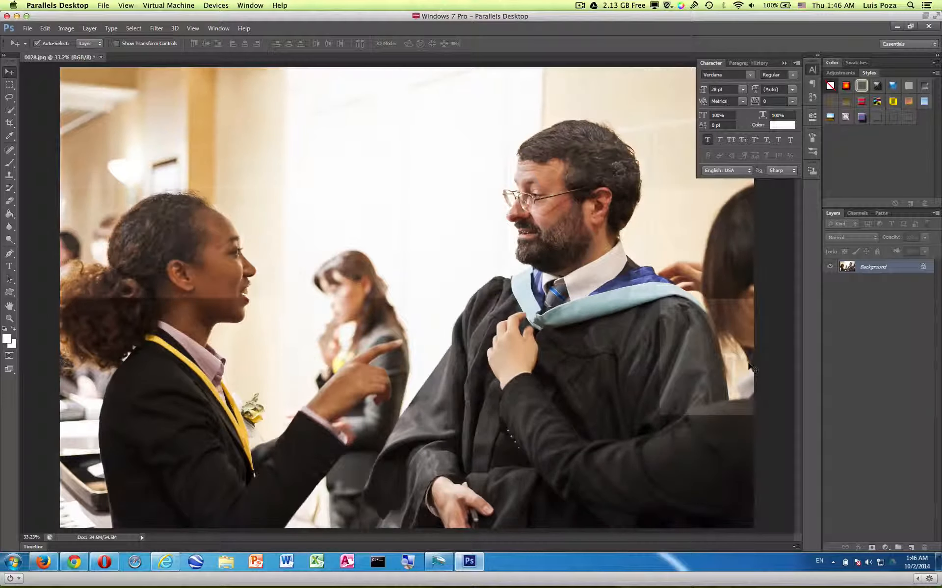
key(ctrl+z)
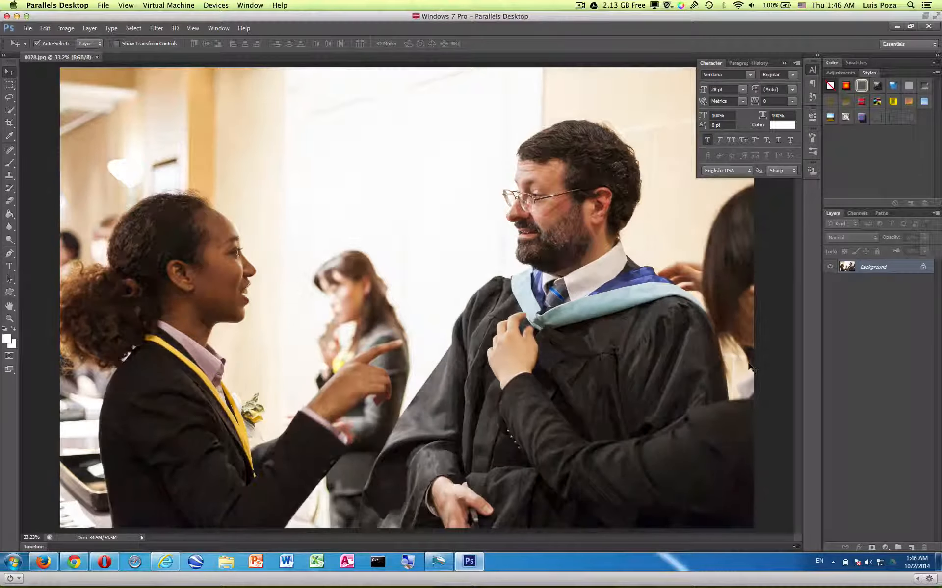
key(ctrl+z)
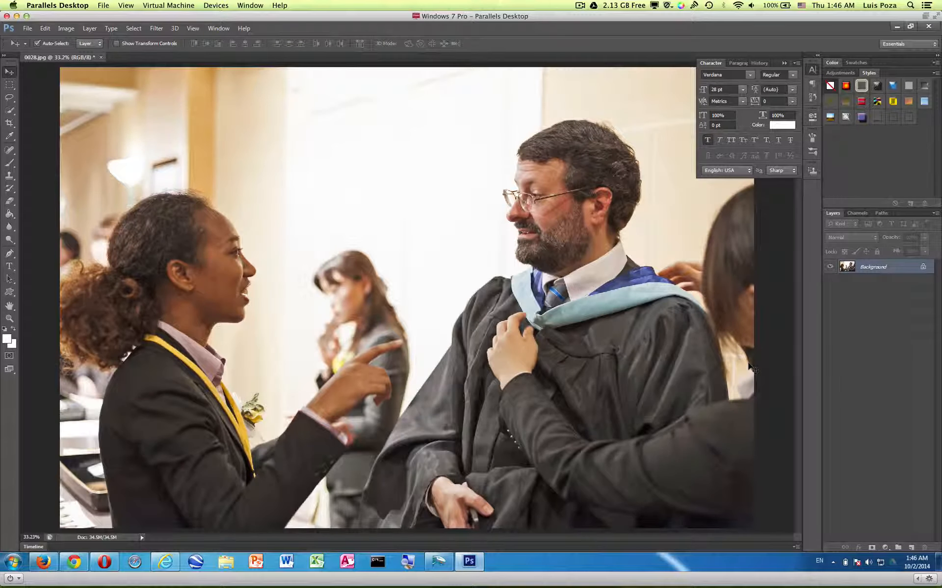
key(ctrl+z)
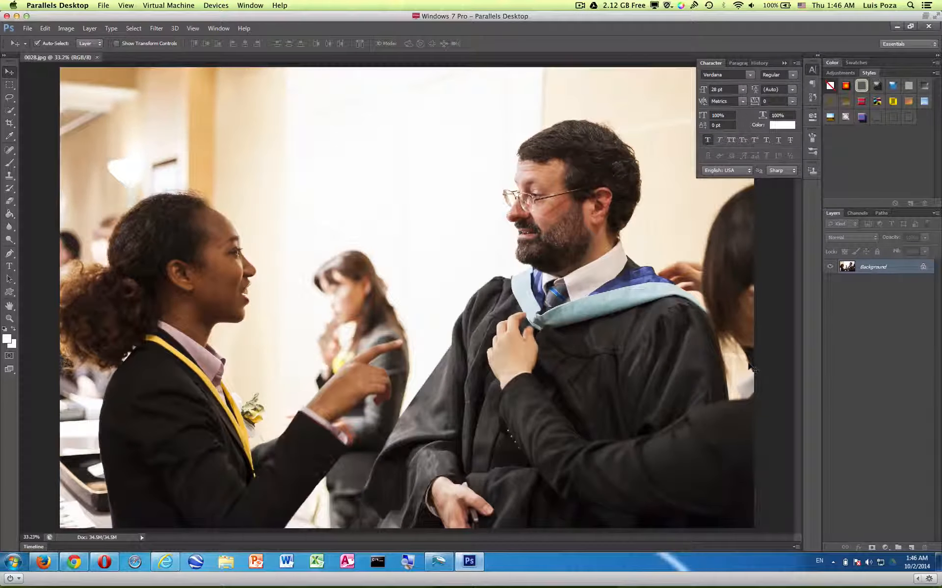
key(ctrl+z)
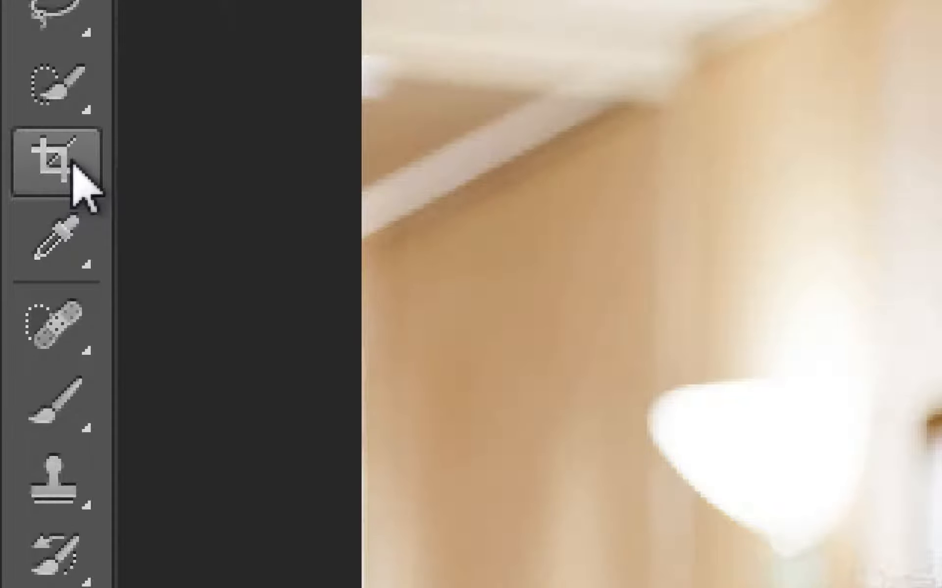
Try to trim the photo's left and top edges by pulling in its upper-left corner with the Crop tool.
click(75, 163)
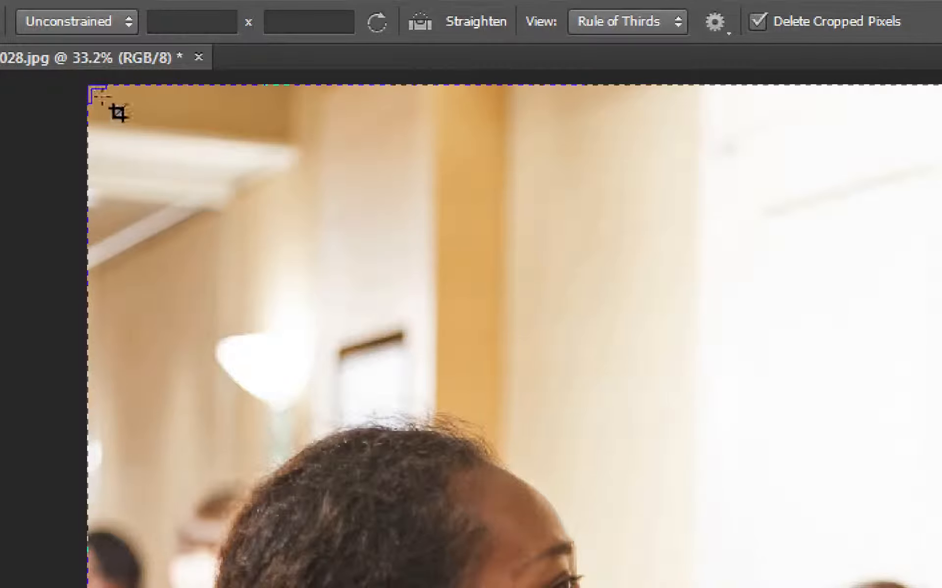
drag(91, 87, 145, 127)
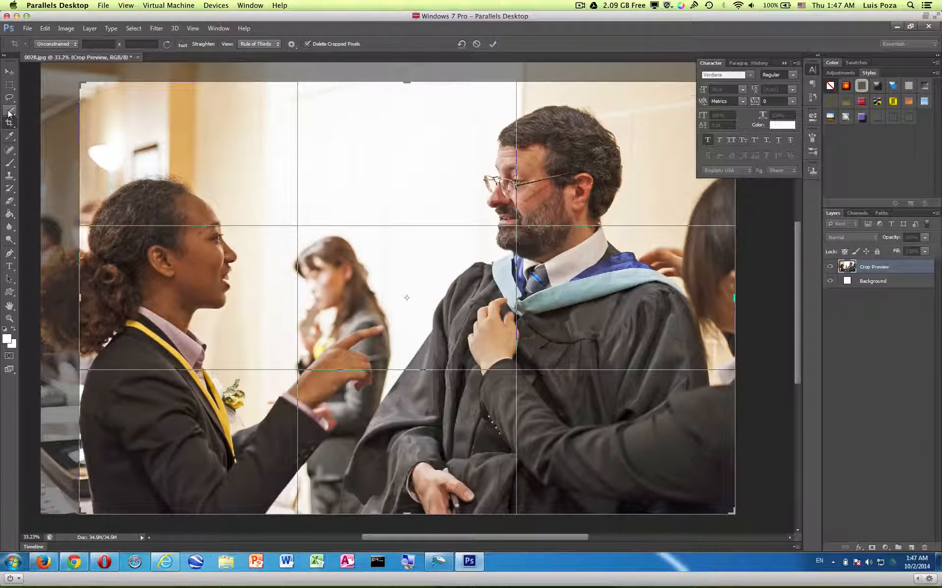
key(Return)
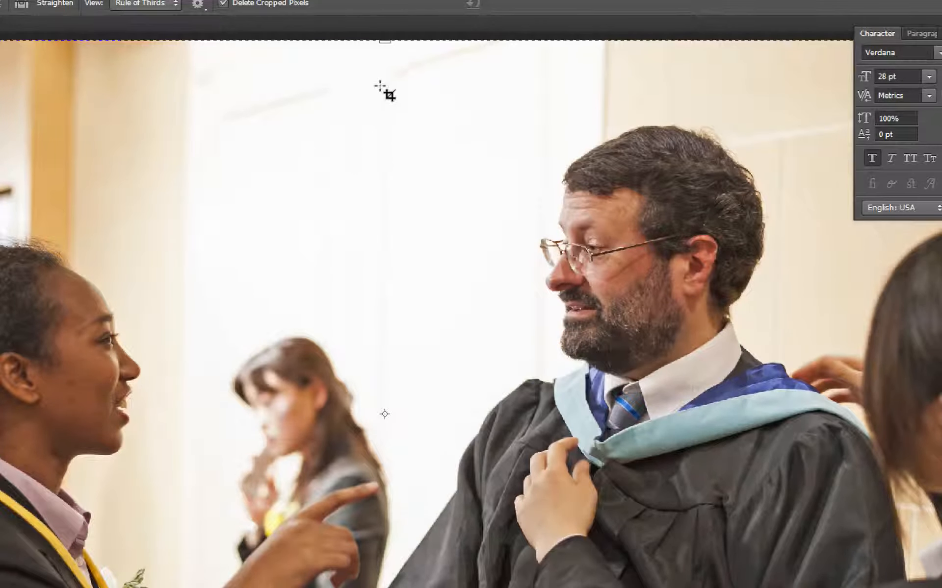
Crop the photo to a nearly square frame around the head and shoulders of the bearded man in the gown.
drag(376, 84, 845, 533)
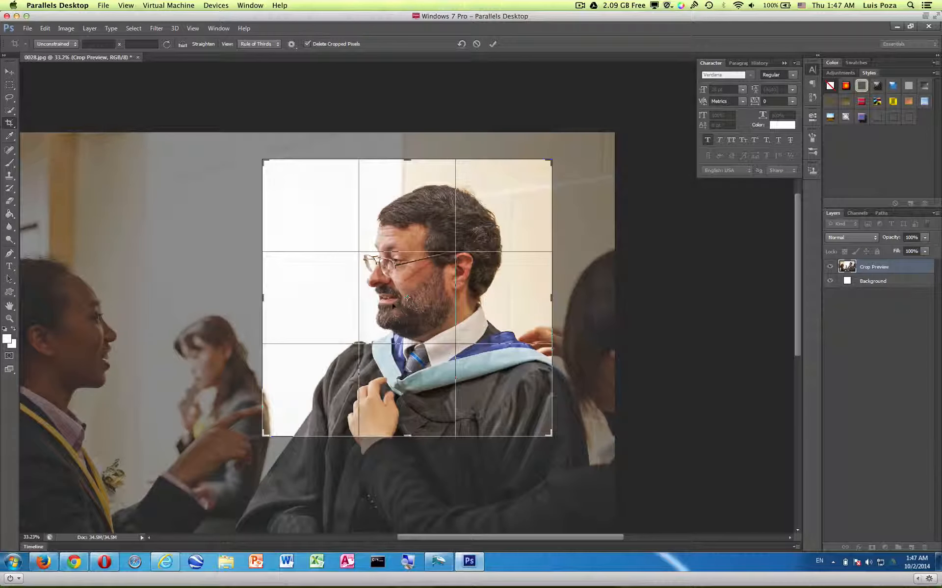
drag(380, 280, 380, 280)
drag(401, 270, 370, 300)
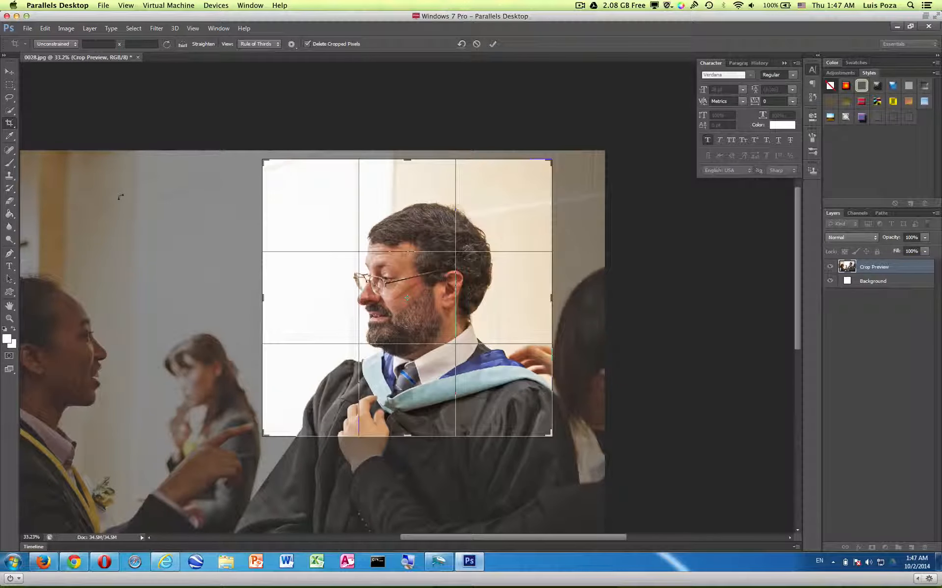
key(Return)
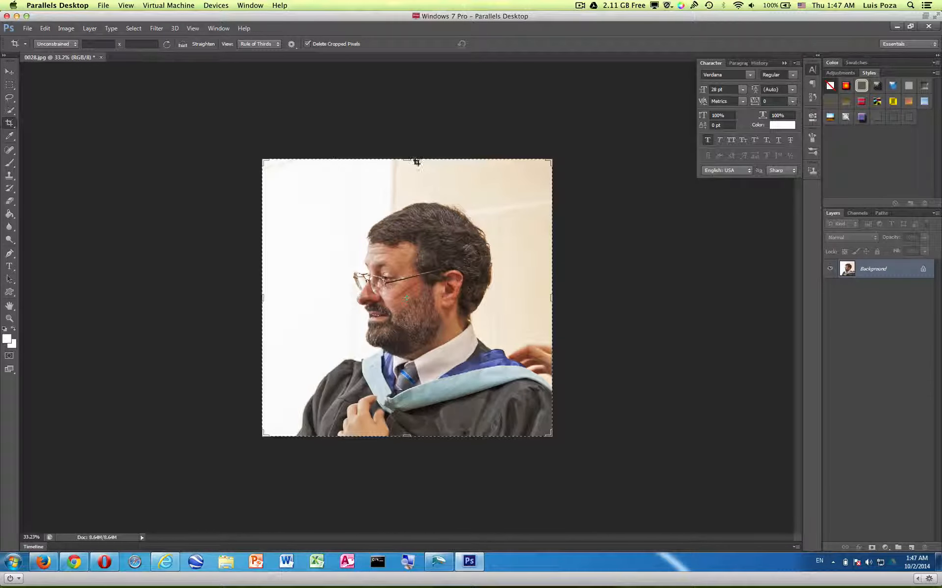
Crop a thin strip off the portrait's top edge and switch to the Move tool.
drag(404, 160, 404, 167)
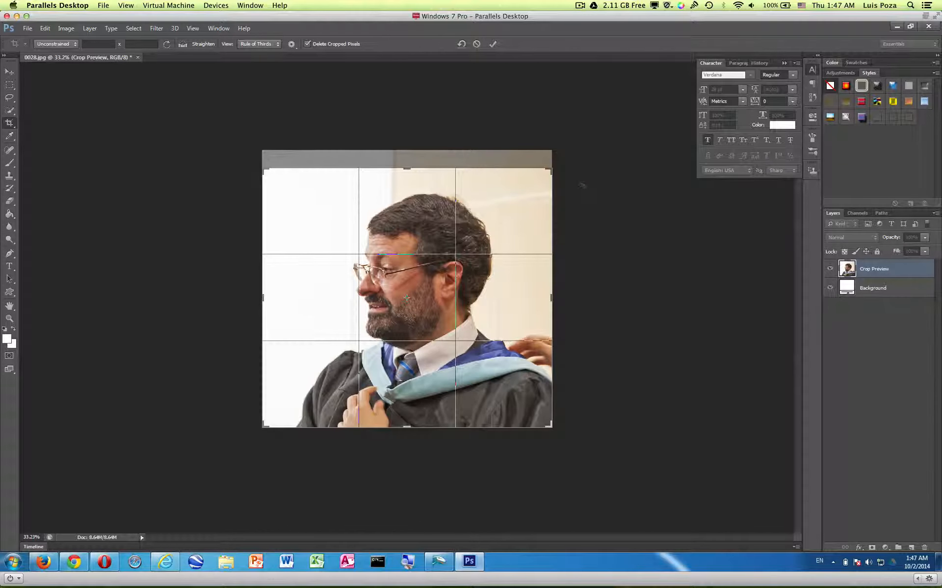
key(Return)
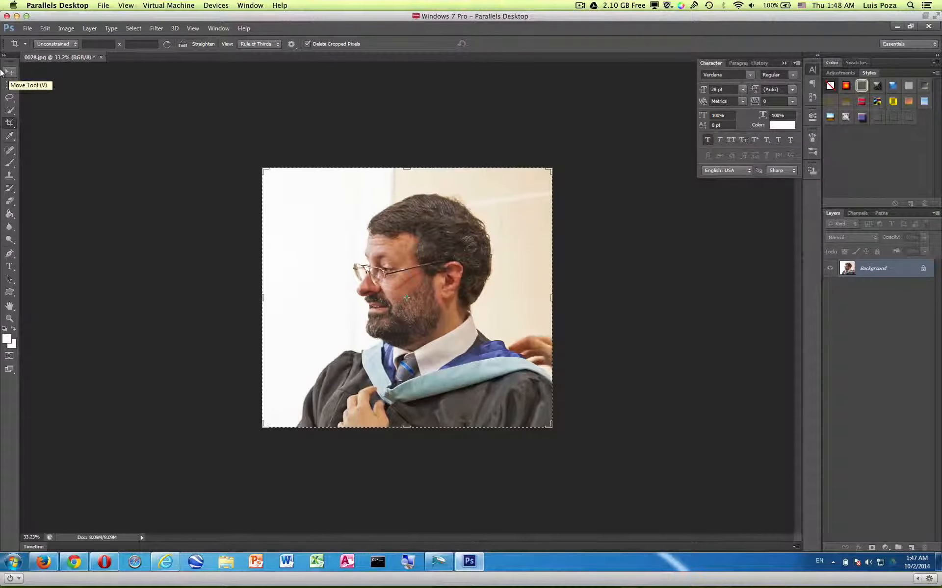
click(3, 72)
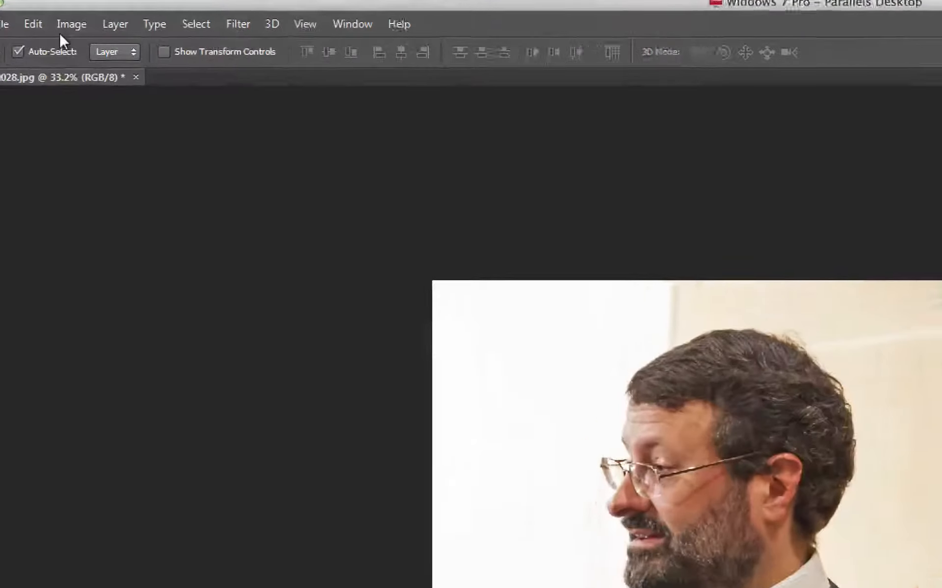
click(64, 29)
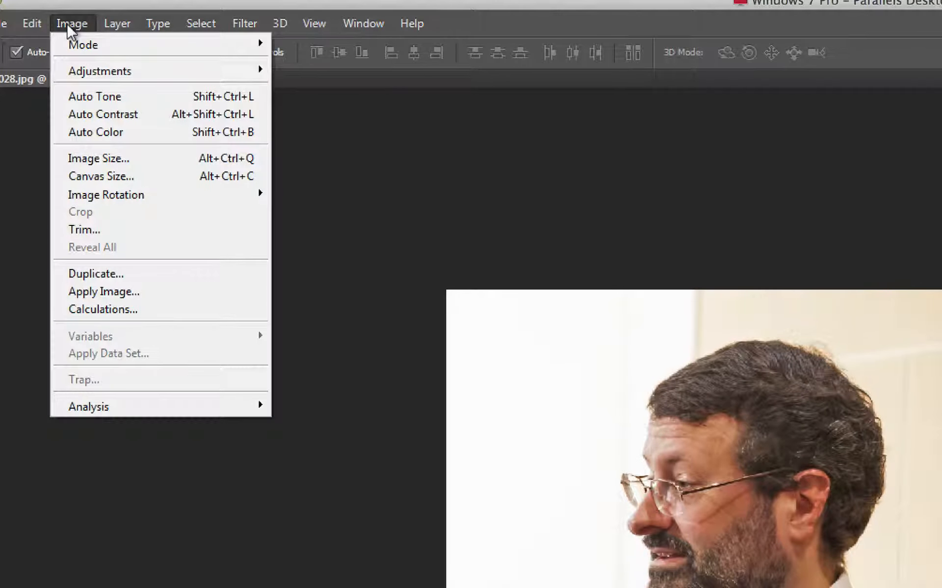
mouse_move(88, 70)
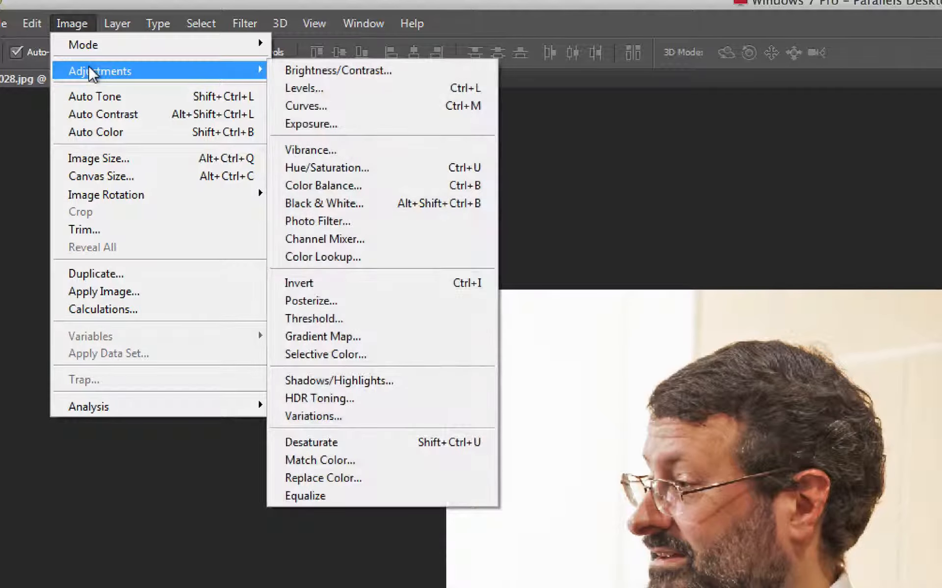
click(285, 73)
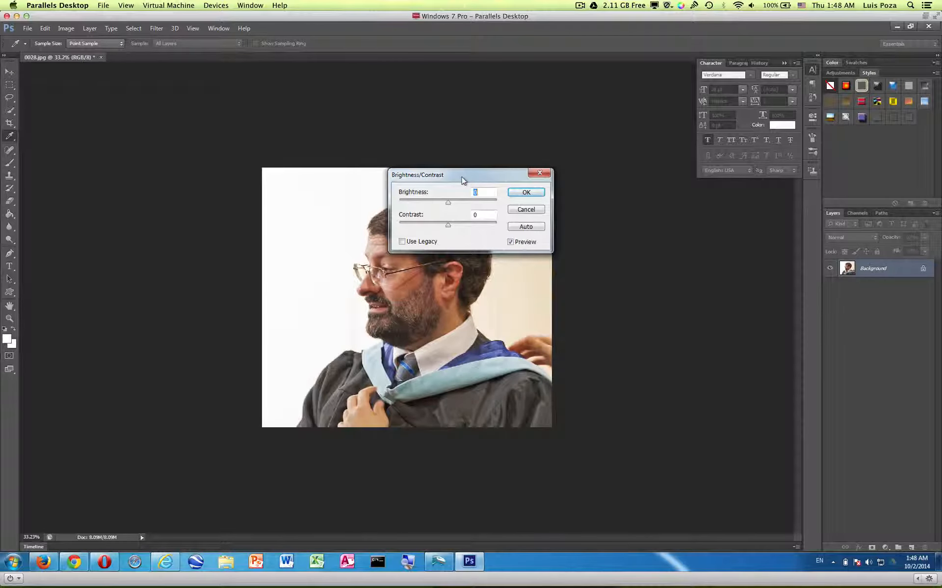
drag(462, 180, 515, 174)
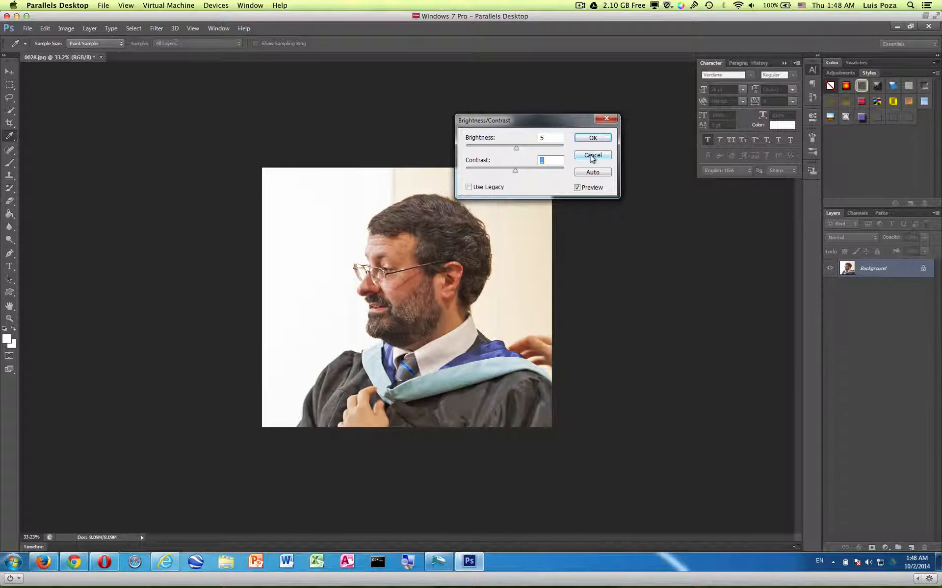
click(594, 155)
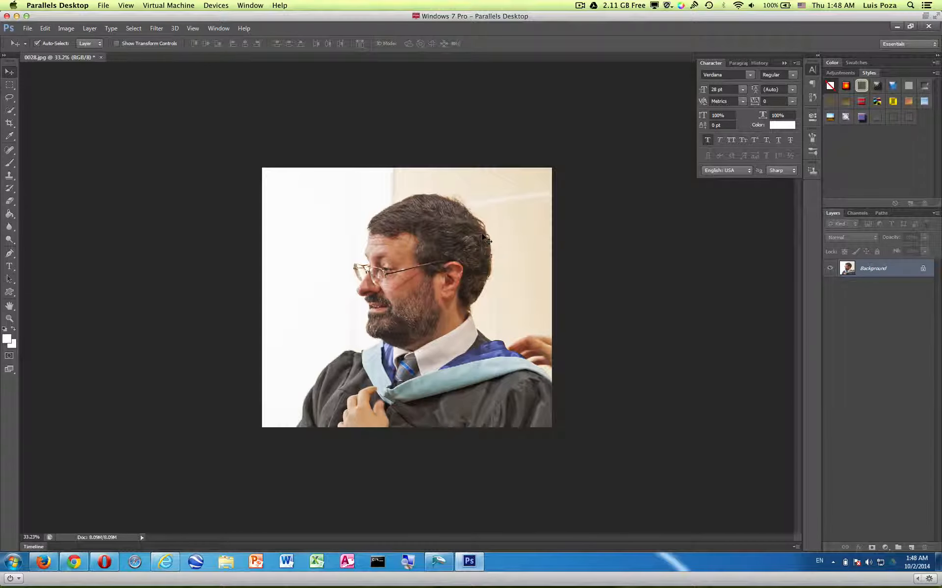
Apply a Hue/Saturation adjustment to the portrait with the master saturation set to +25.
click(65, 30)
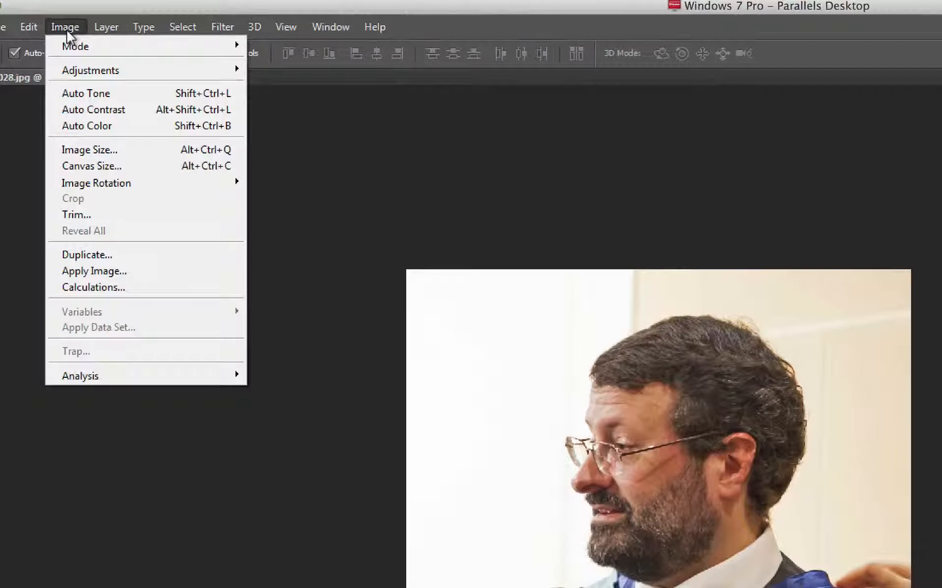
mouse_move(77, 53)
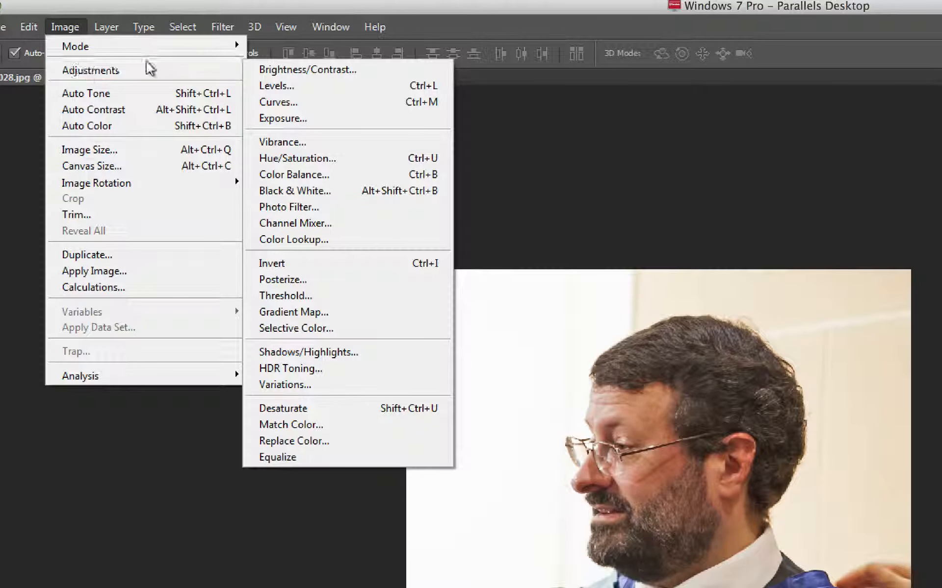
click(330, 161)
drag(423, 152, 592, 185)
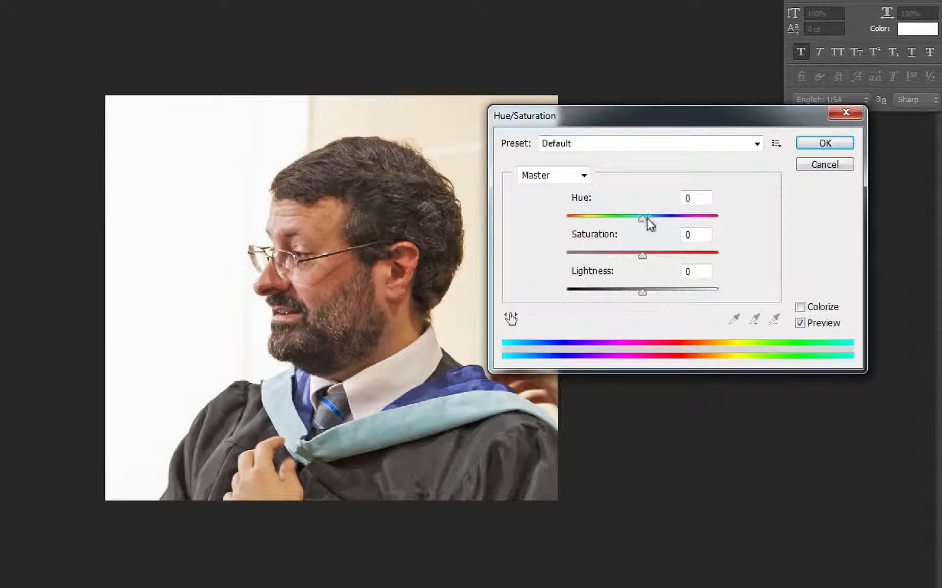
drag(643, 223, 555, 257)
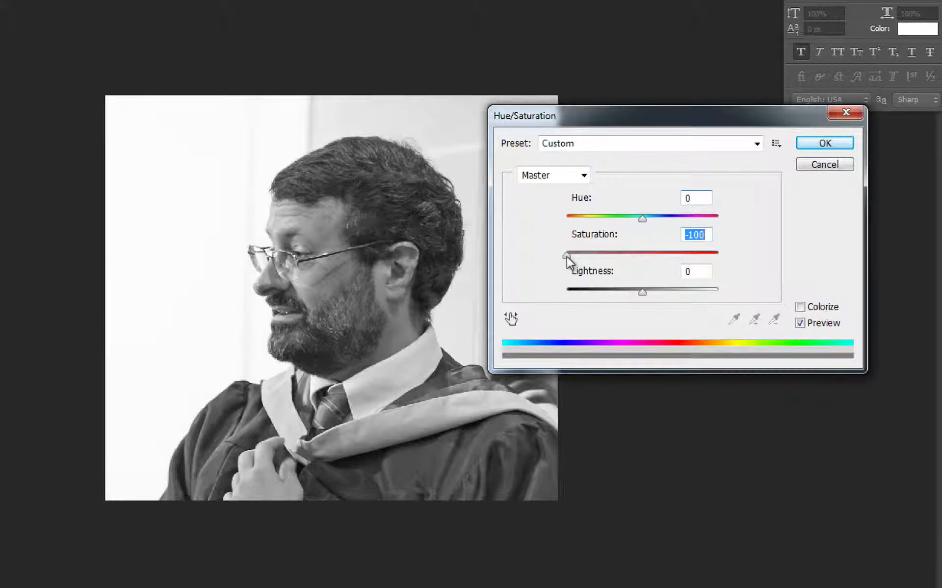
drag(567, 257, 663, 265)
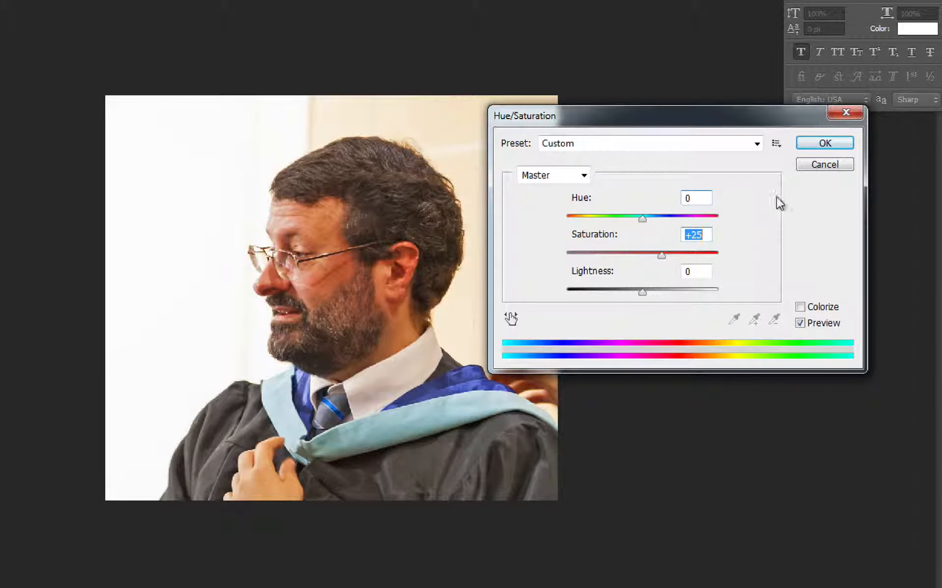
click(823, 144)
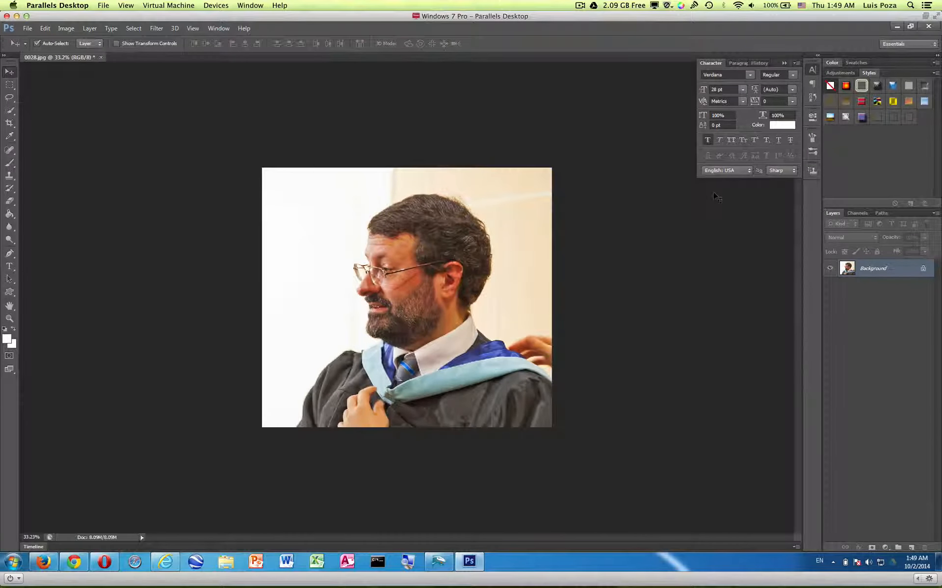
Start a Color Balance adjustment and set the midtones' color levels to -12, -7 and -9.
click(66, 29)
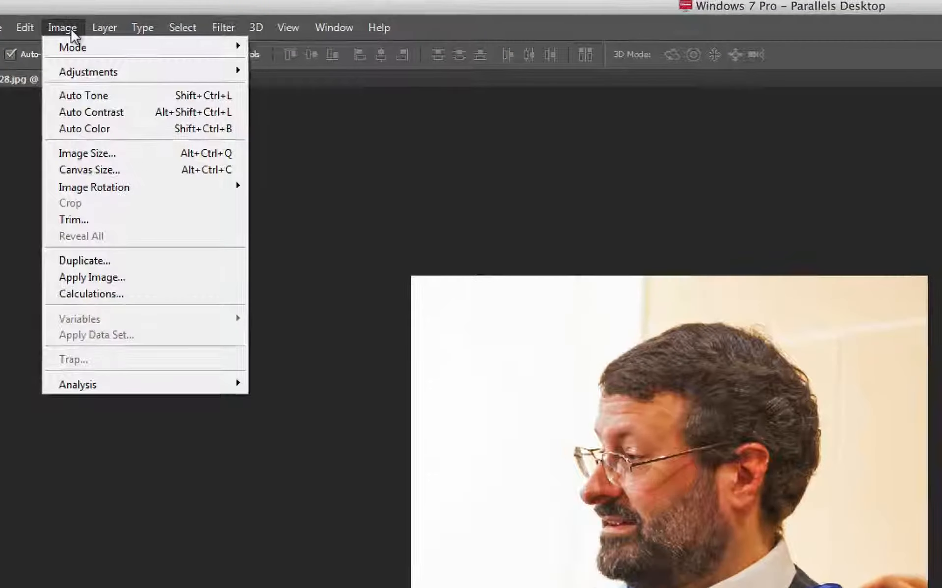
mouse_move(82, 54)
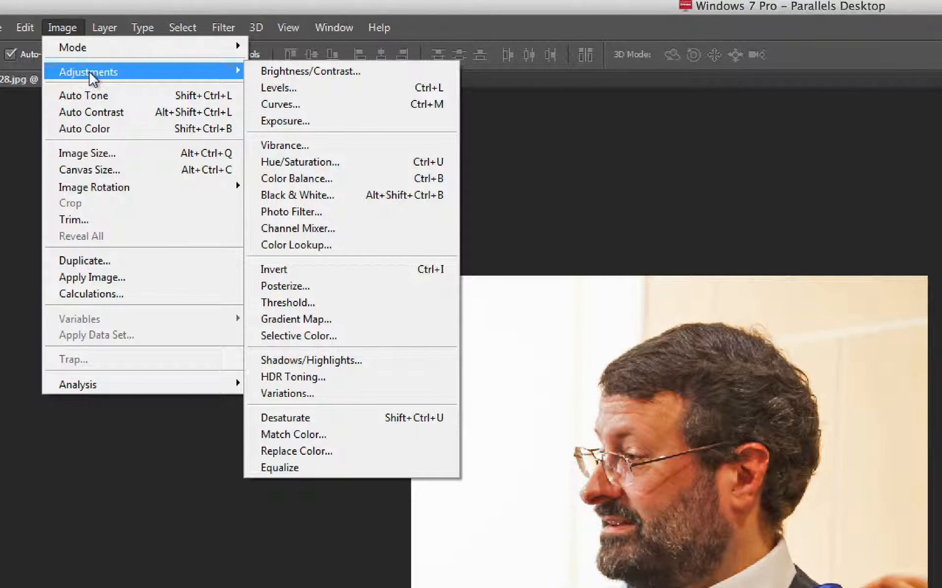
click(346, 179)
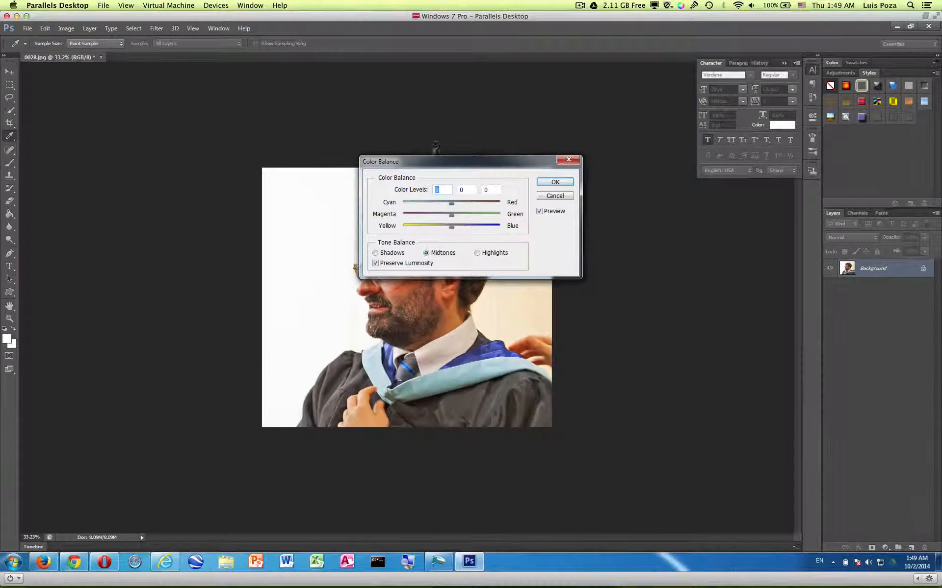
drag(431, 162, 528, 44)
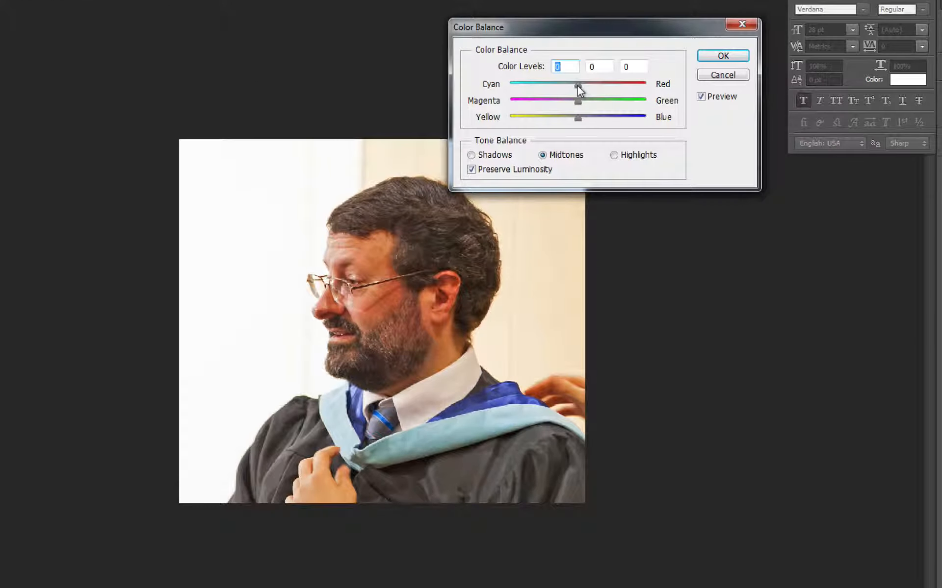
mouse_move(577, 85)
mouse_down()
mouse_move(557, 83)
mouse_move(569, 86)
mouse_move(570, 119)
mouse_move(582, 100)
mouse_move(572, 101)
mouse_up()
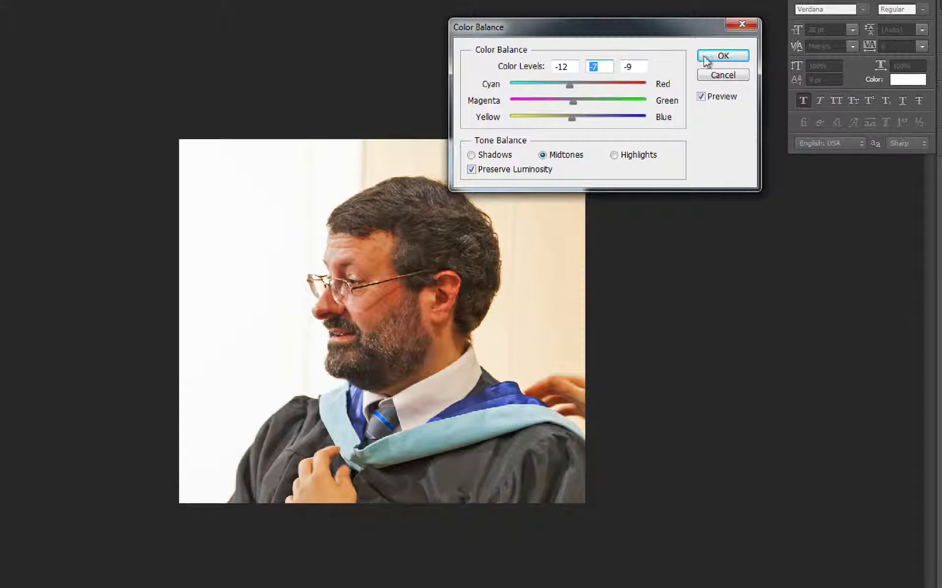
Set the Cyan-Red balance to +10 for the shadows and -14 for the highlights, and apply the Color Balance adjustment.
click(489, 156)
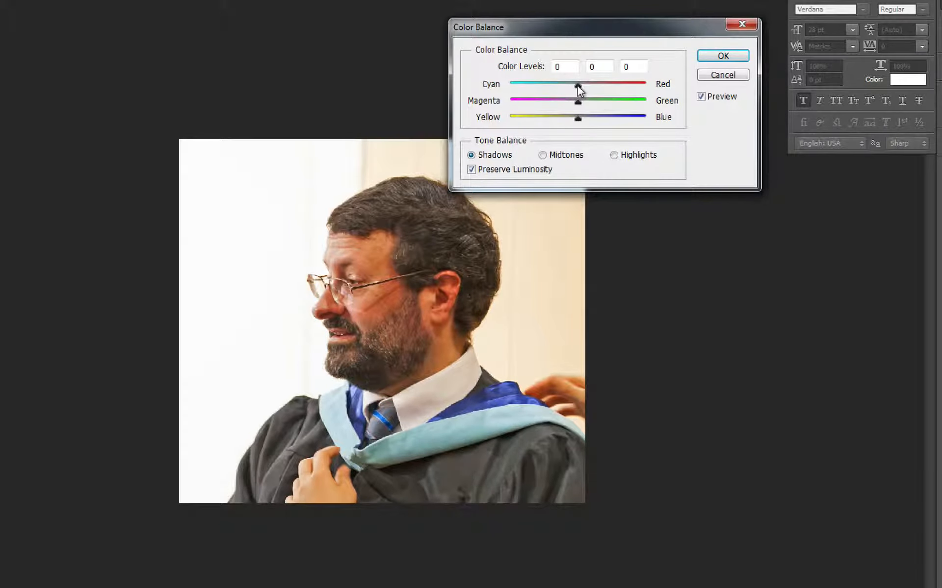
drag(584, 85, 578, 87)
click(619, 155)
drag(579, 89, 569, 88)
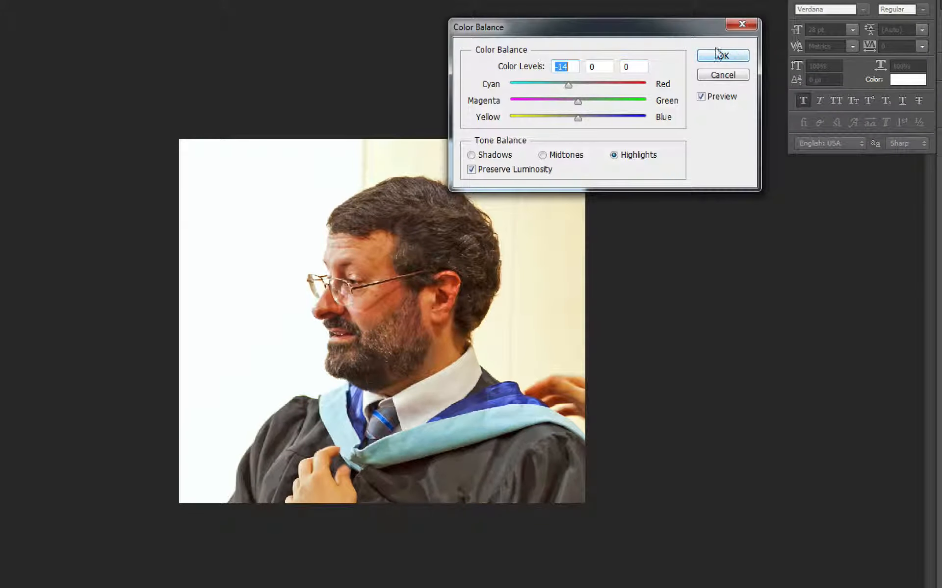
click(472, 156)
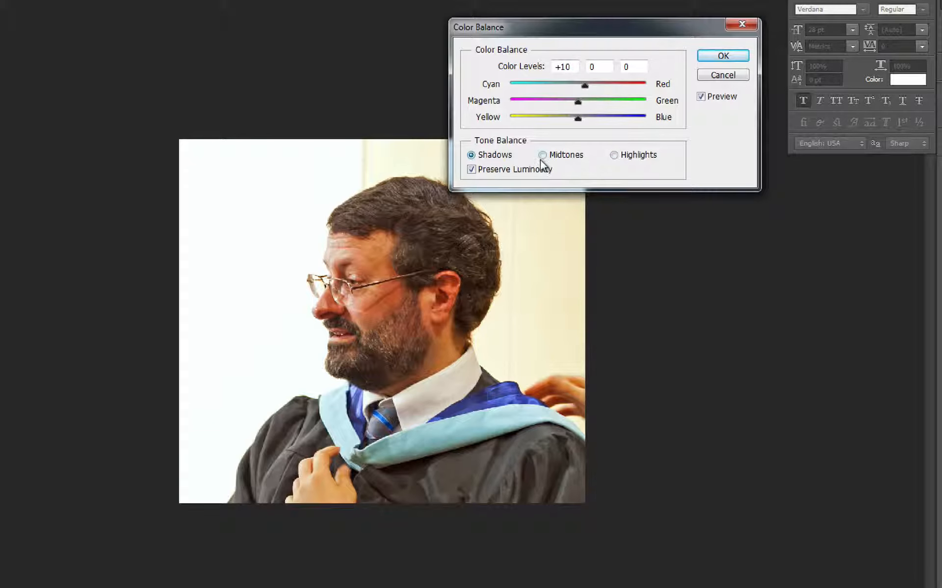
click(543, 156)
click(613, 154)
click(722, 57)
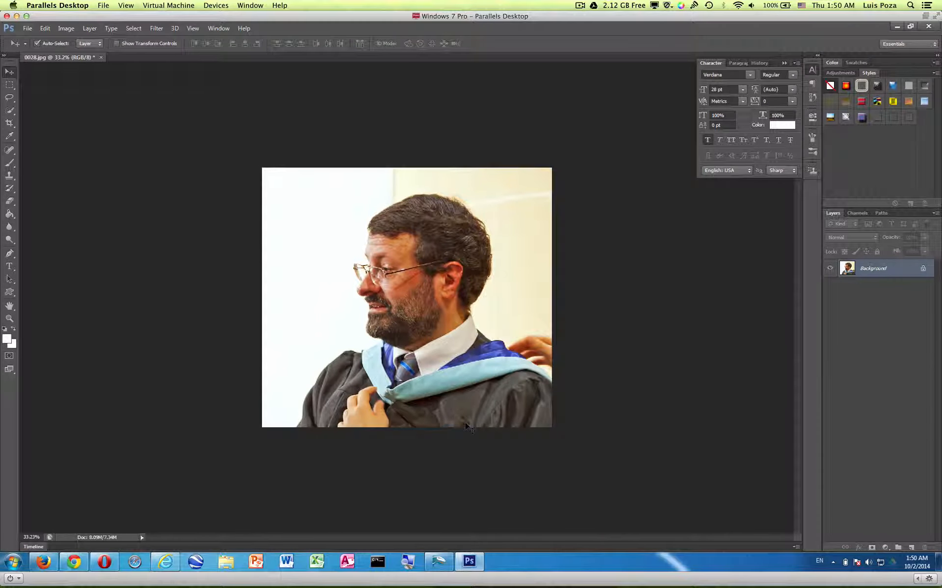
click(66, 27)
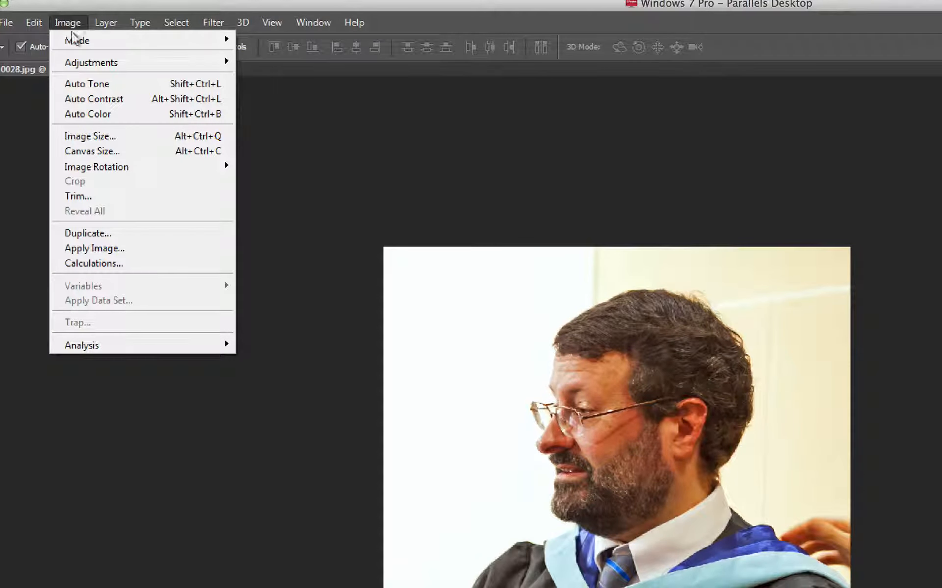
mouse_move(105, 61)
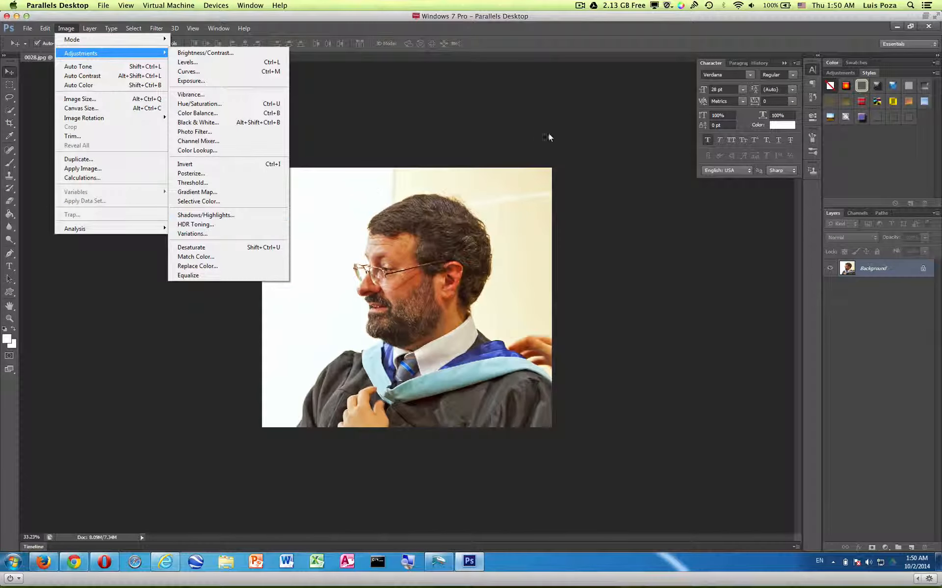
click(862, 206)
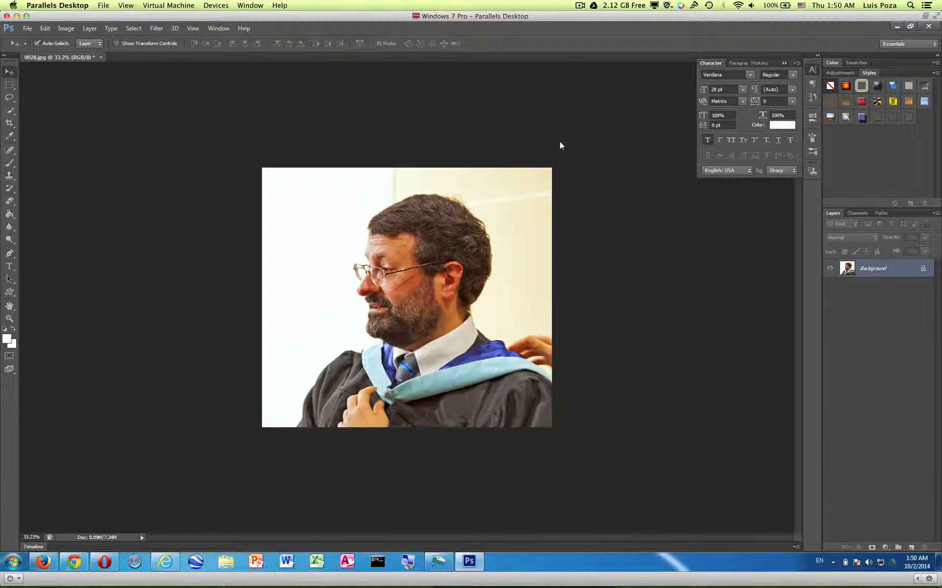
View the photo at 100% and resize it to 450 pixels wide with proportions constrained.
key(ctrl+1)
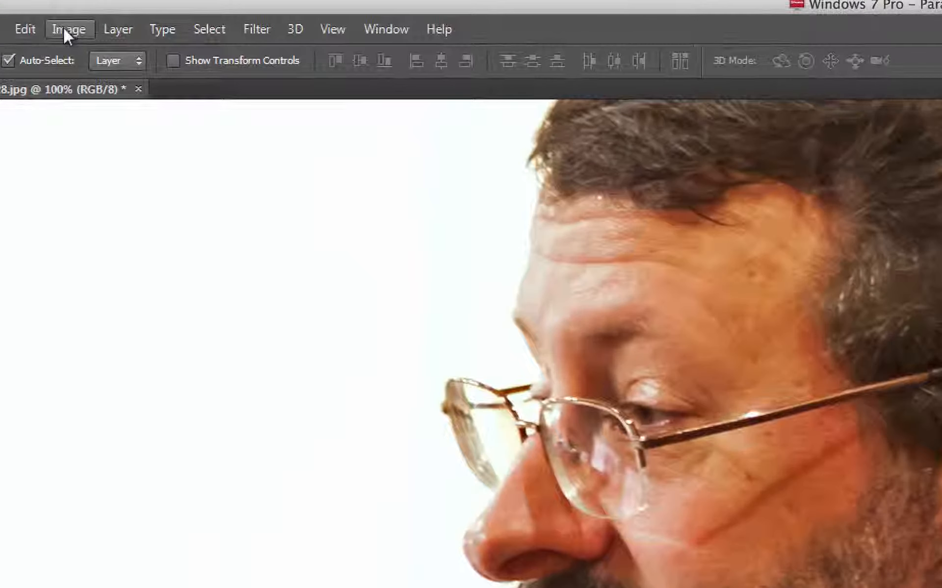
click(63, 27)
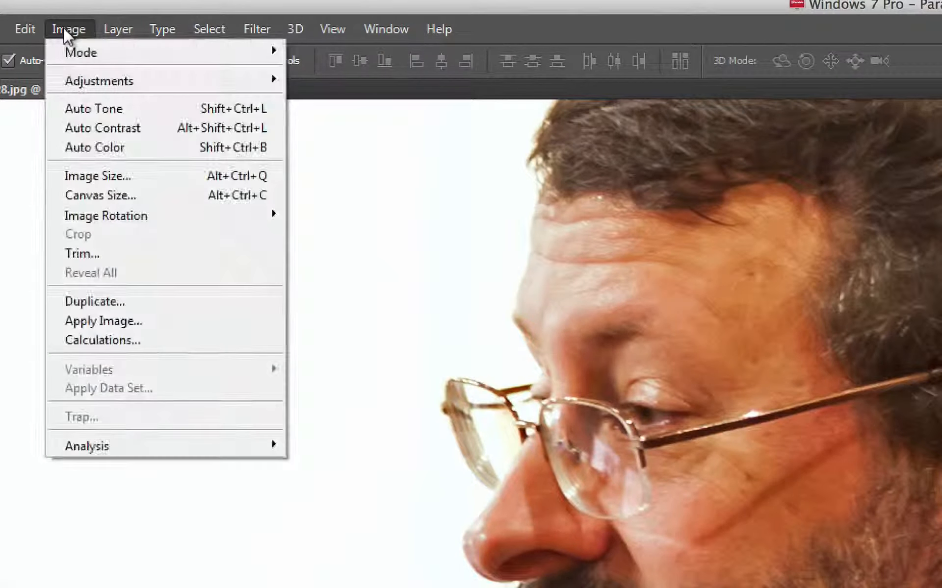
click(103, 178)
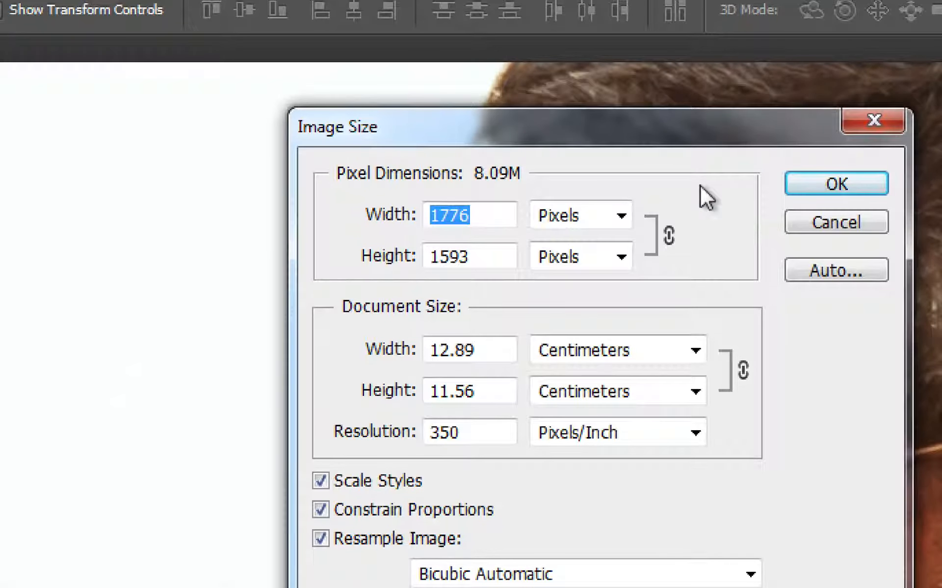
text(500)
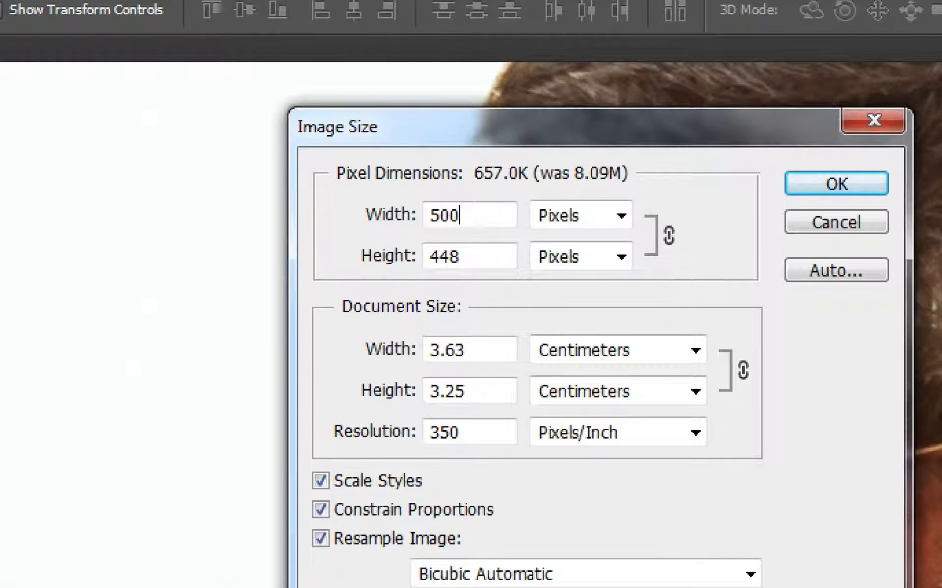
key(shift+Left)
key(shift+Left)
key(shift+Left)
text(450)
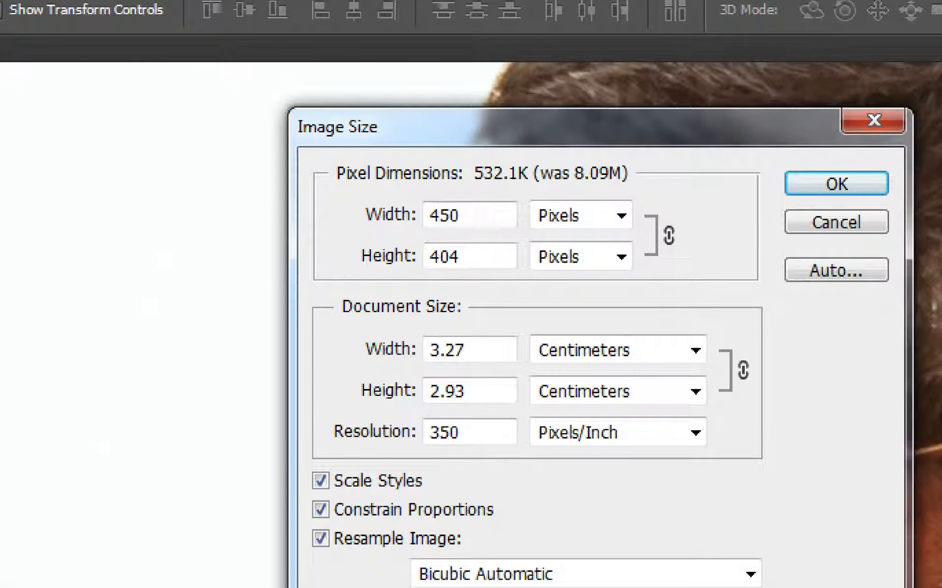
click(842, 183)
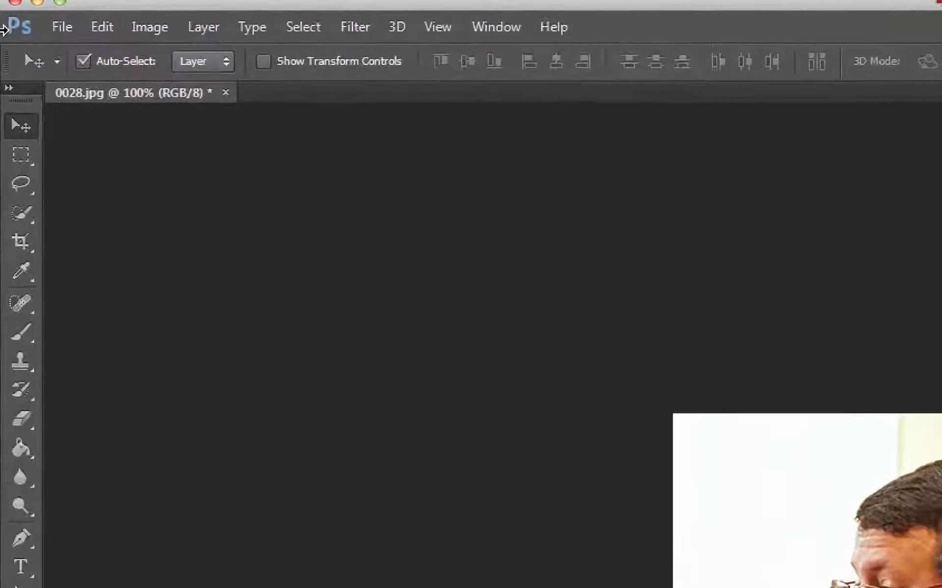
Bring the image into Save for Web, try the GIF format, and set the file format to PNG-24.
click(61, 26)
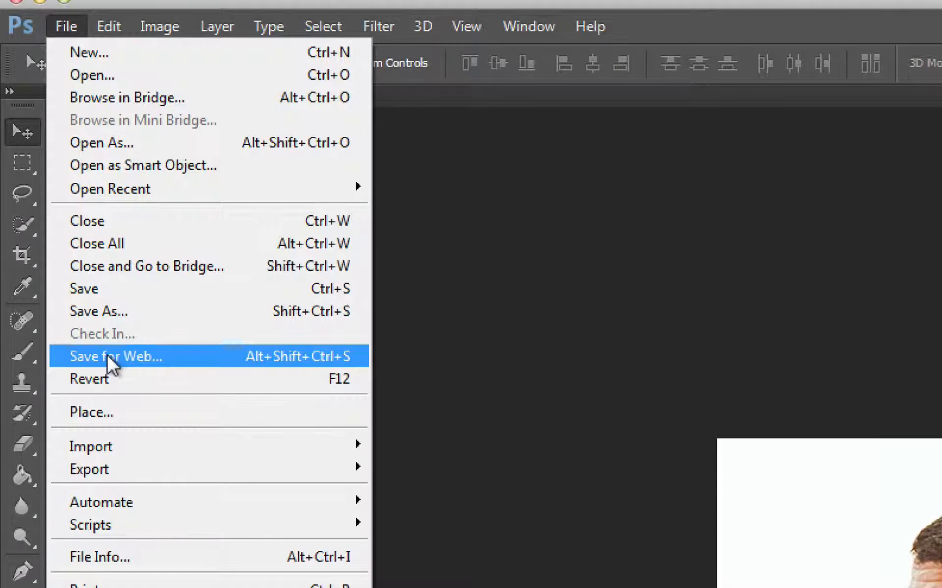
click(176, 356)
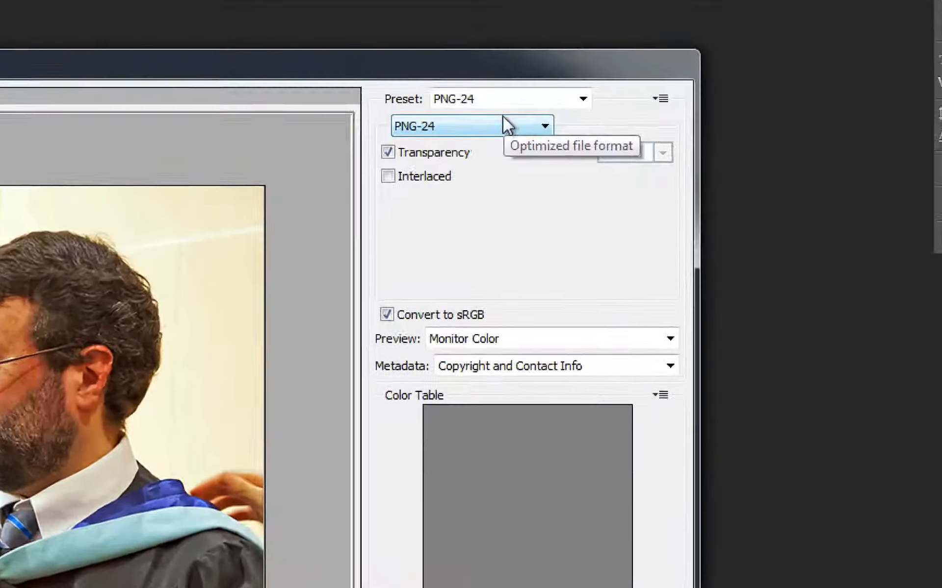
click(467, 126)
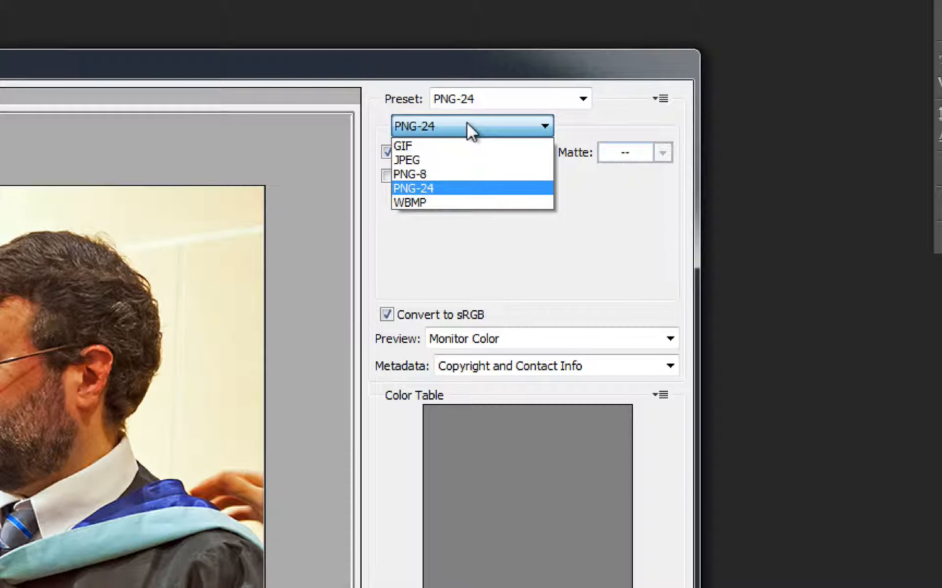
click(460, 145)
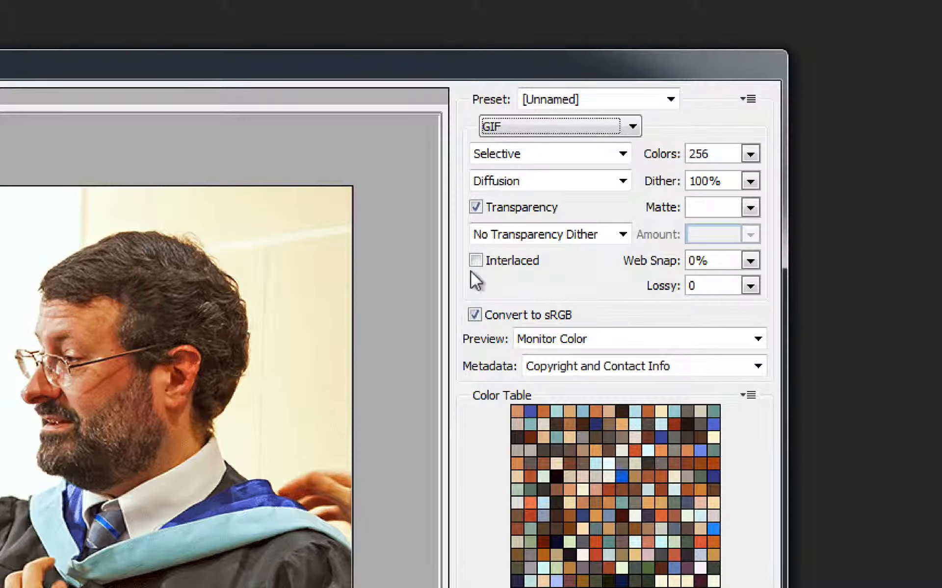
click(582, 126)
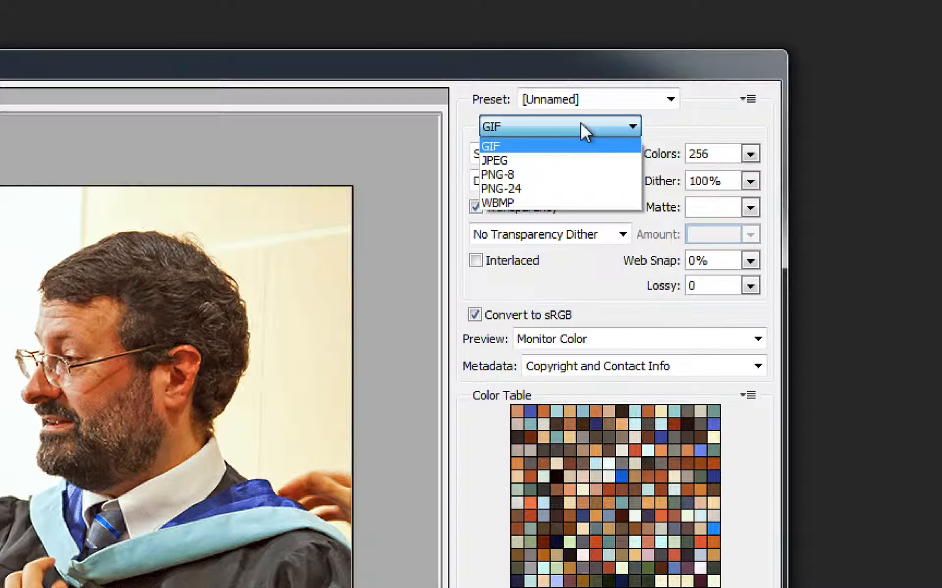
click(551, 189)
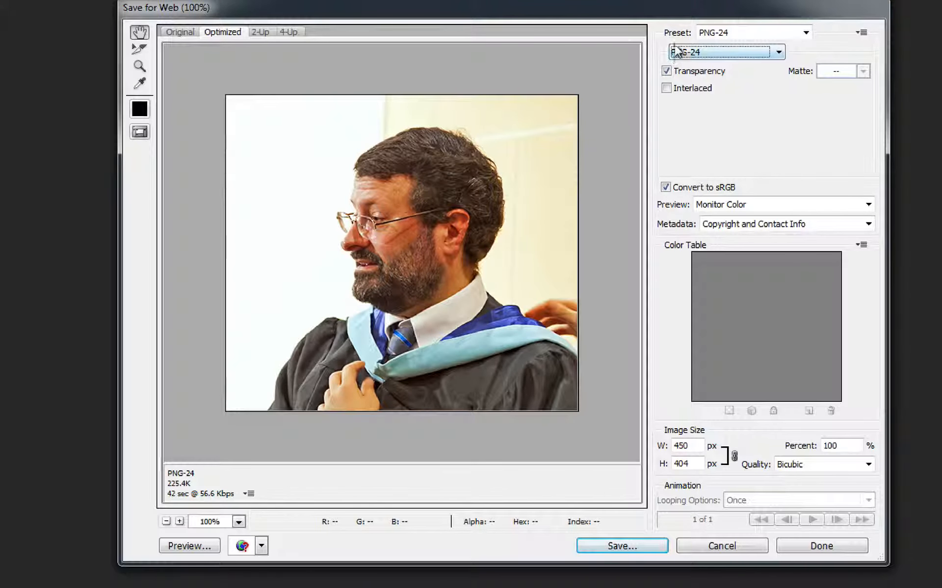
Change the export file format to JPEG and raise the compression quality to 100.
click(689, 52)
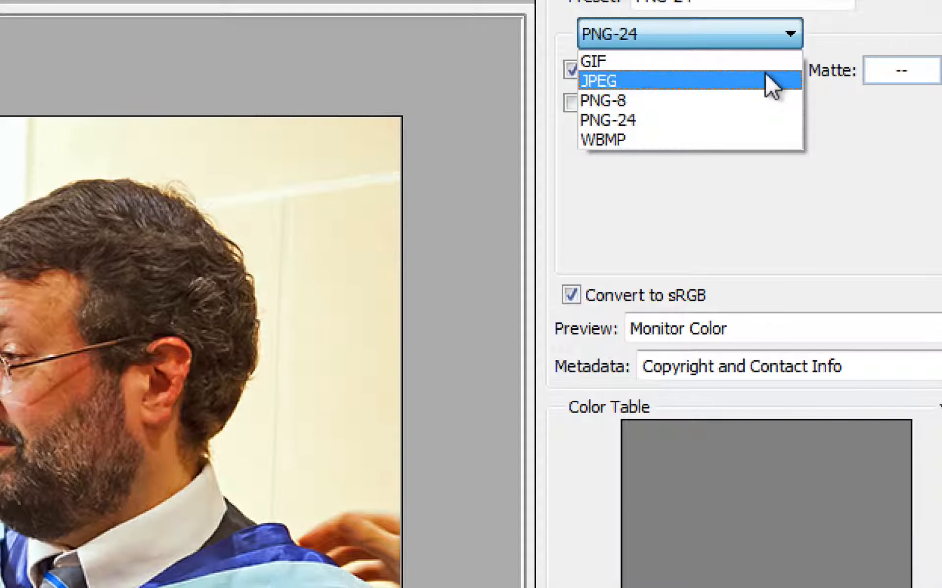
click(771, 85)
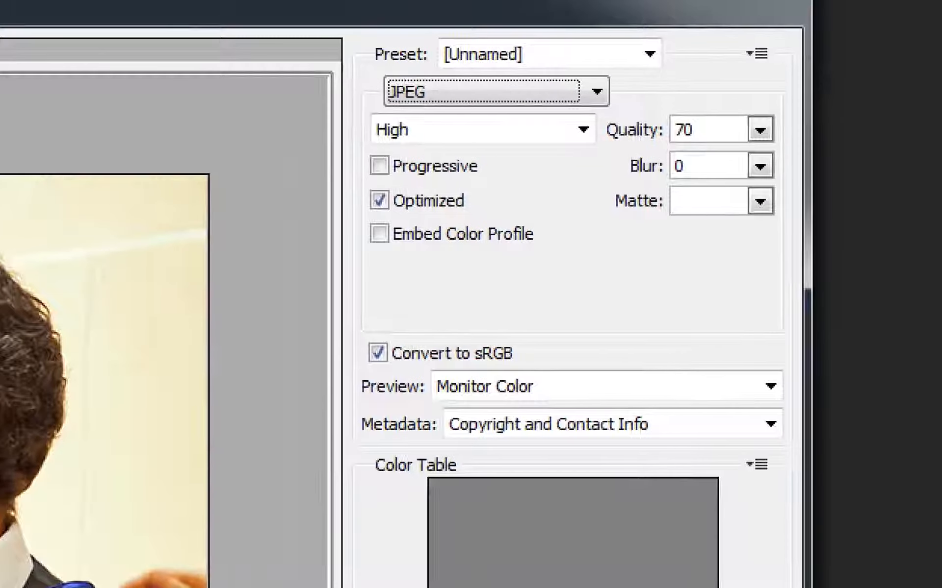
click(759, 130)
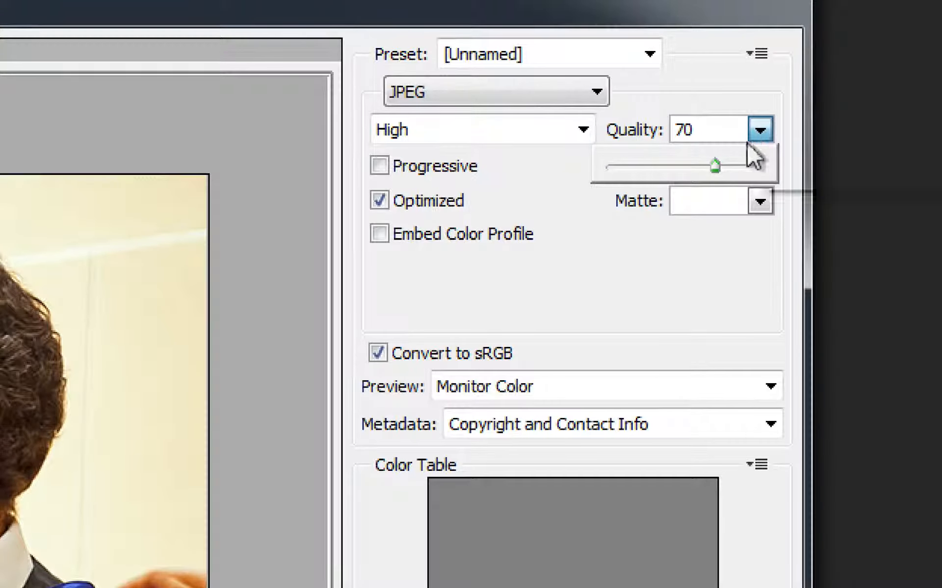
drag(714, 166, 772, 169)
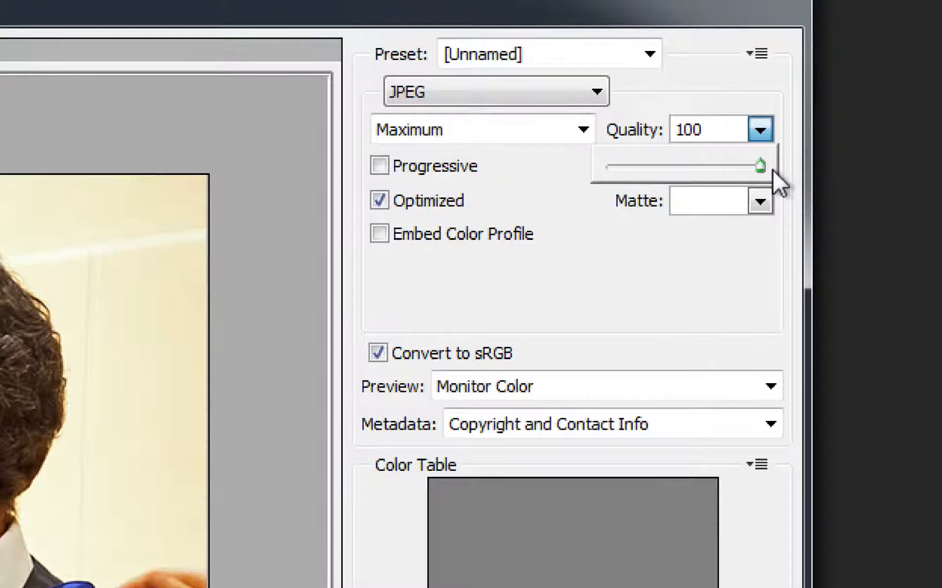
click(762, 218)
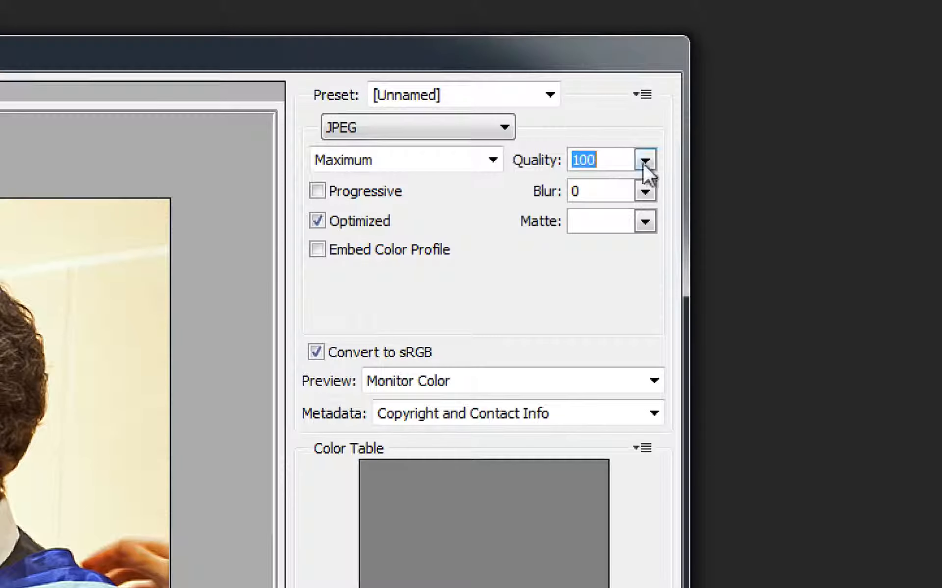
Try the JPEG quality at 0 to compare the preview, and set the quality to 70.
click(575, 134)
drag(643, 187, 499, 189)
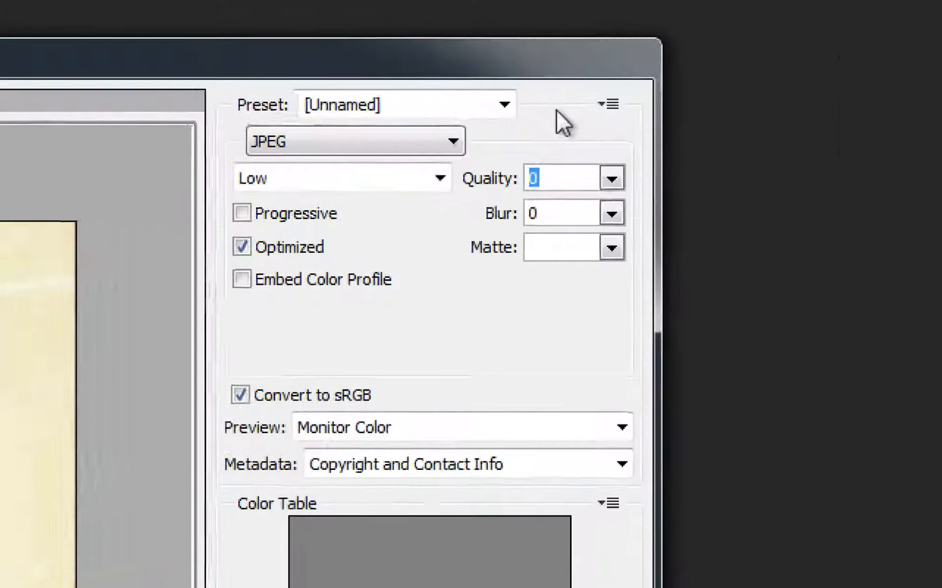
click(611, 179)
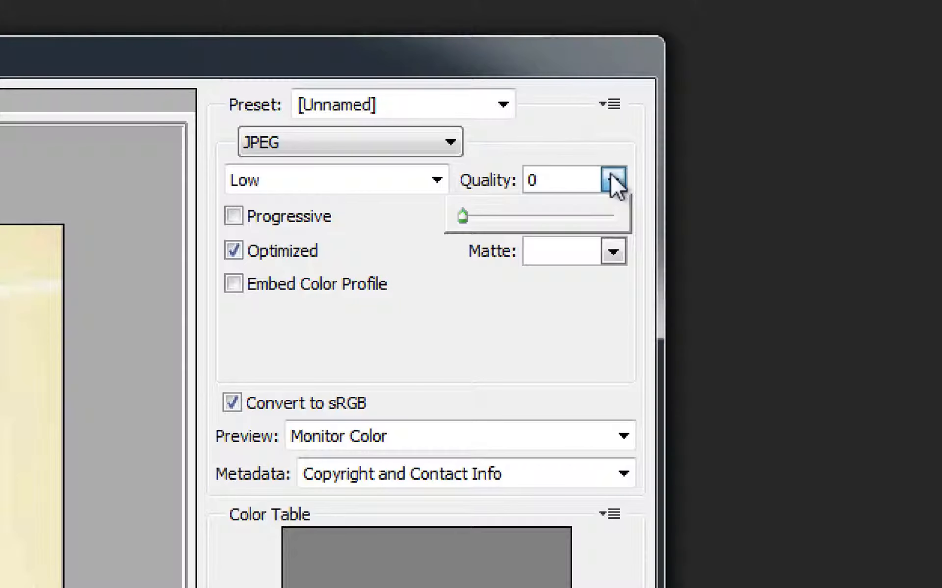
drag(541, 219, 566, 216)
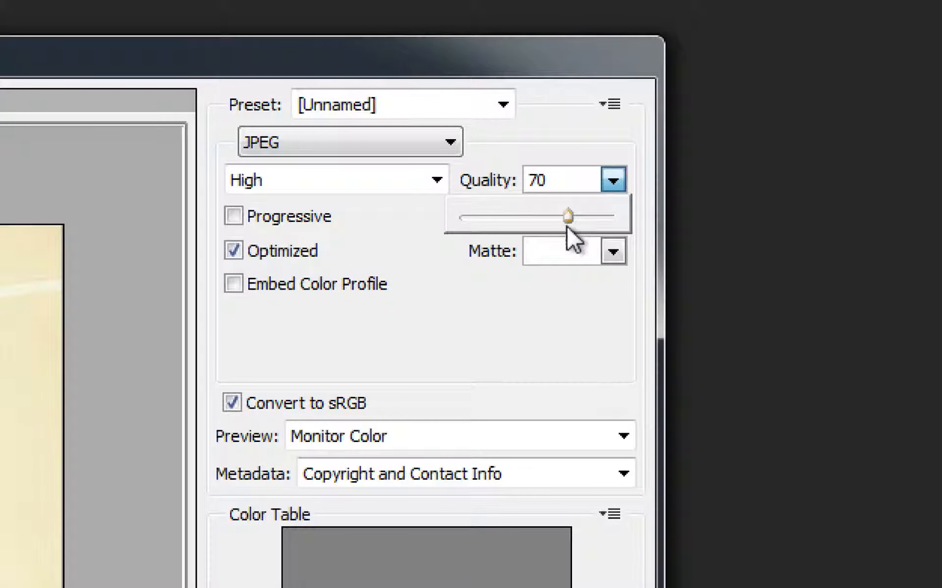
click(566, 316)
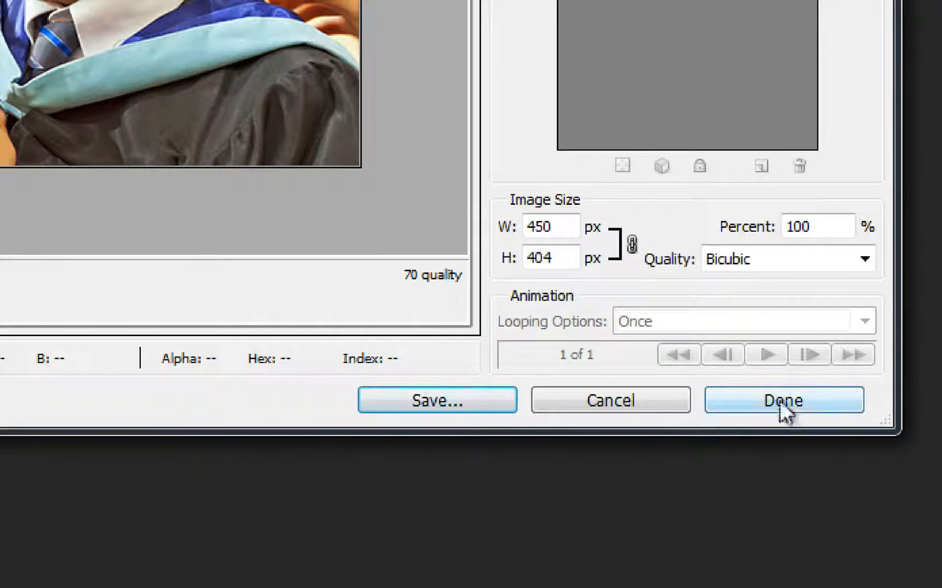
Save the optimized JPG under a file name made of the person's surname followed by 01, and show the desktop to view the exported file.
click(402, 403)
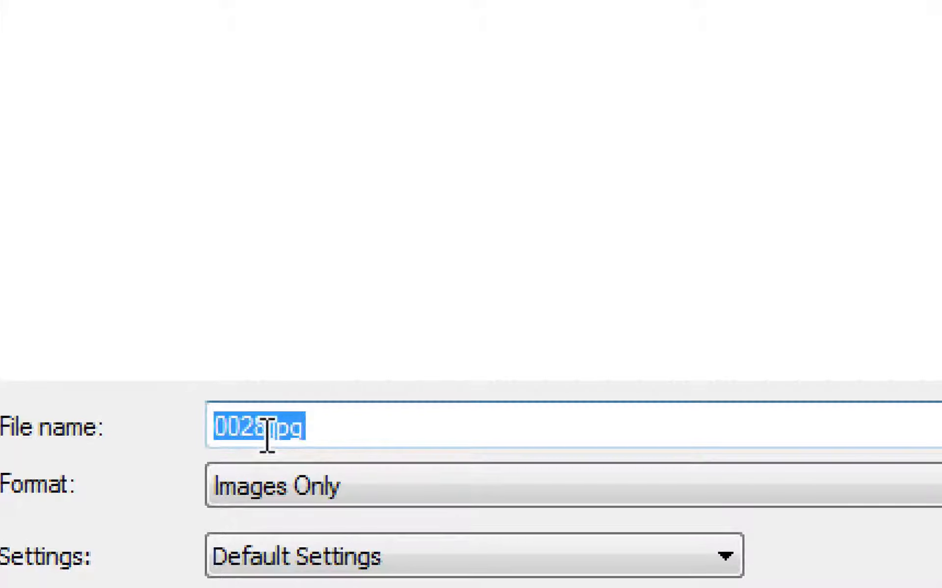
click(223, 417)
key(BackSpace)
key(BackSpace)
key(BackSpace)
key(BackSpace)
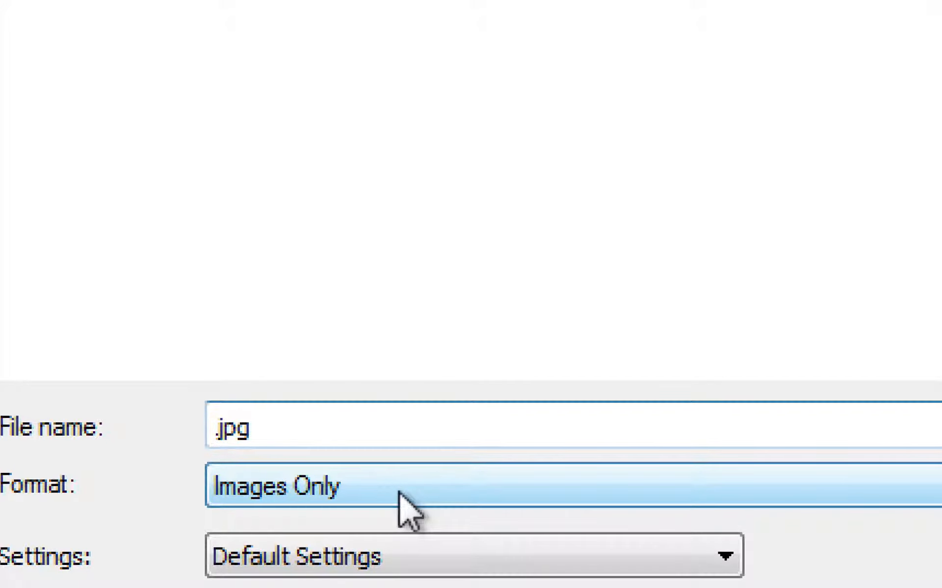
text(poza)
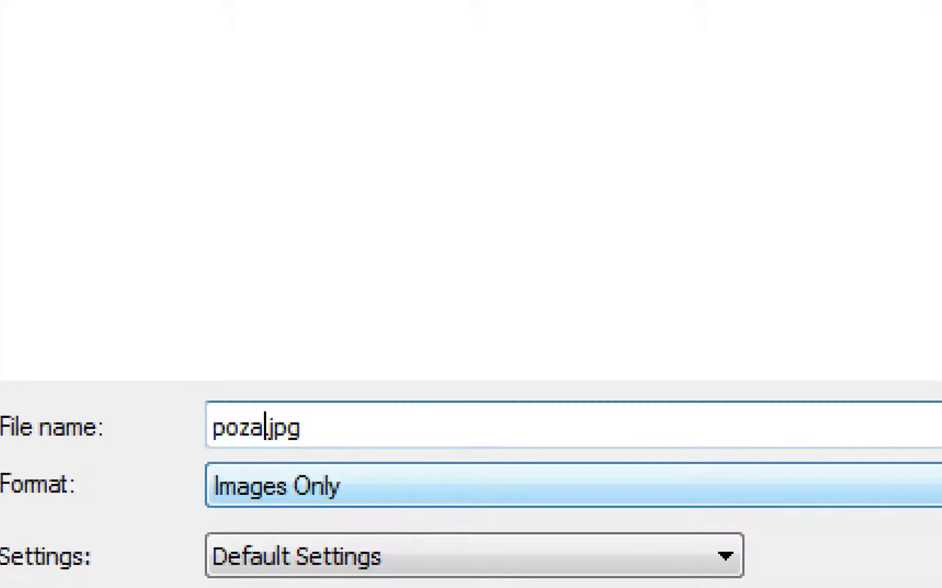
text(01)
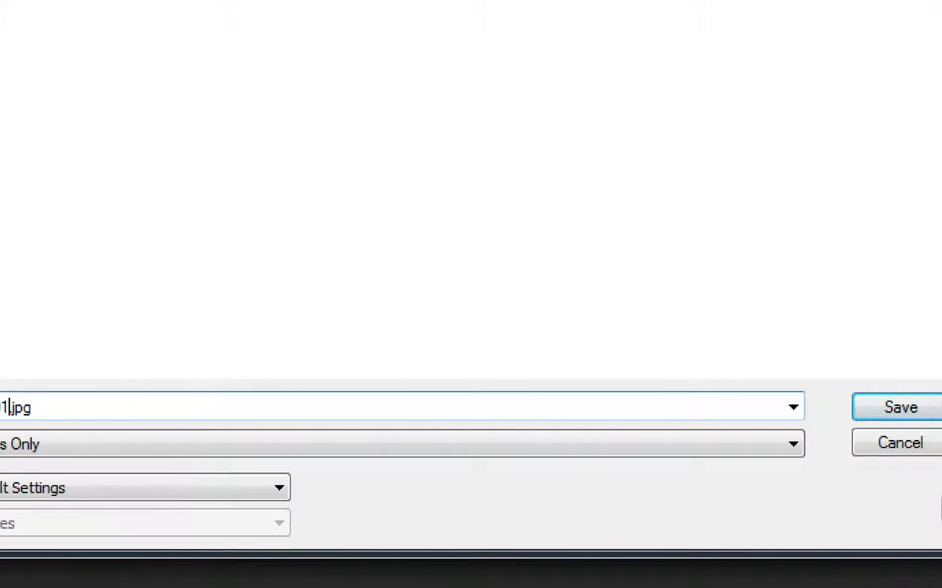
click(724, 398)
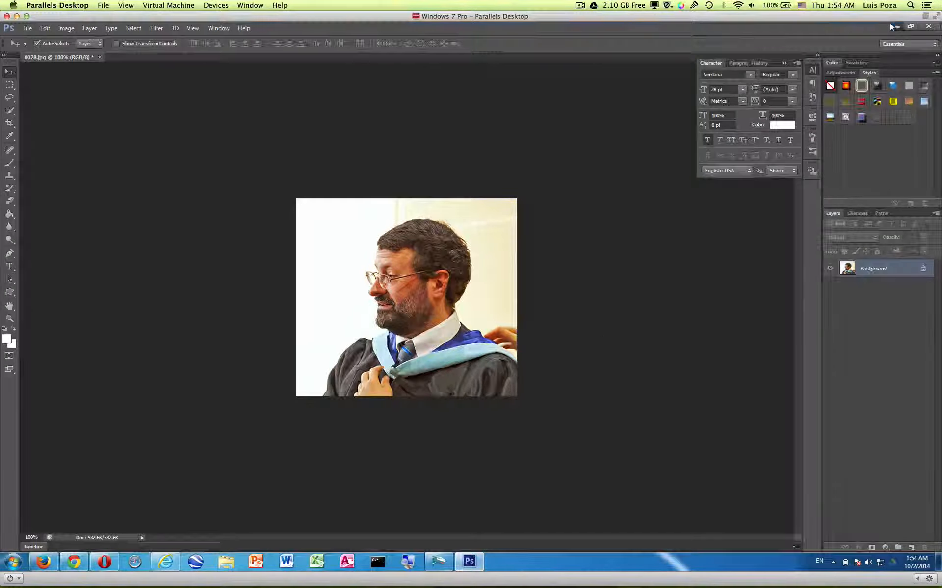
click(895, 26)
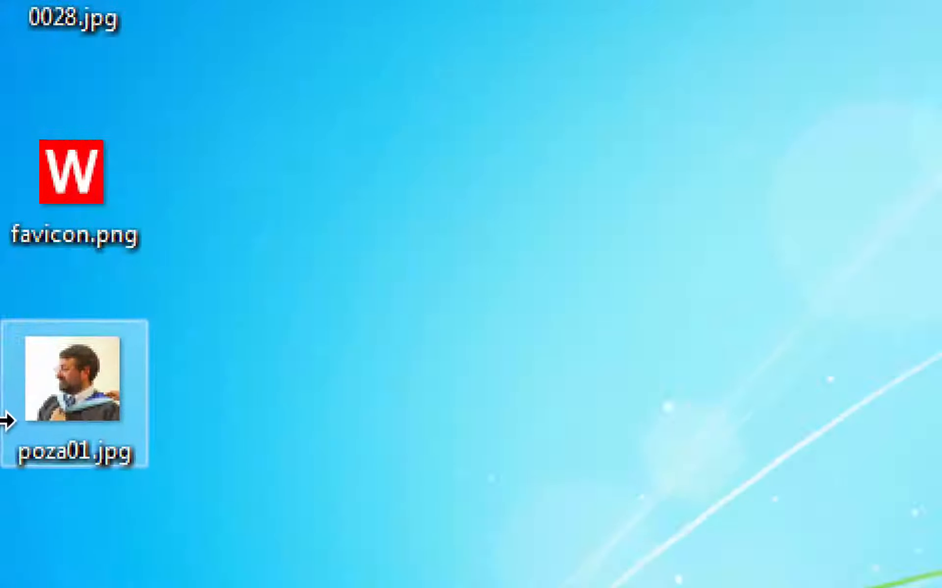